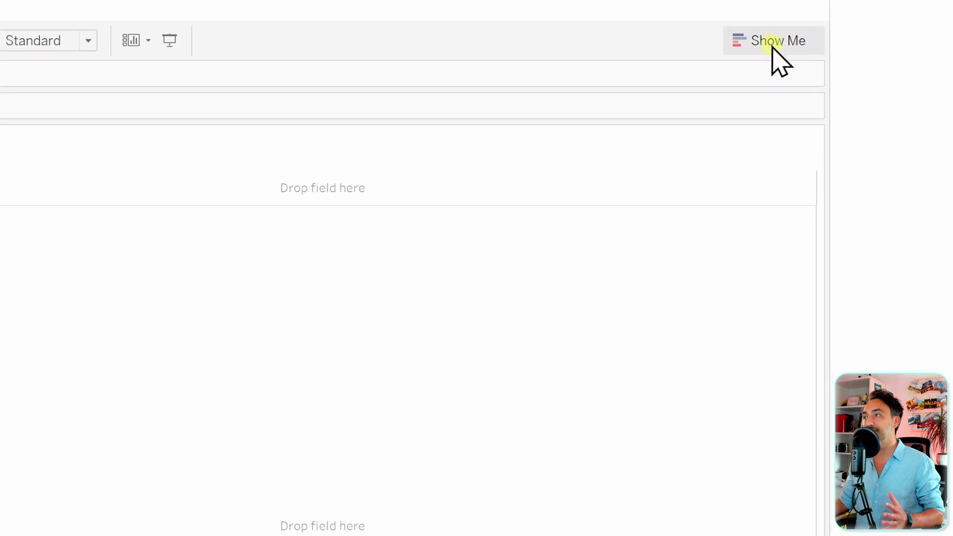
# Step: Browse the Show Me chart suggestions, then make a Pie mark sized by Sales on Angle
pyautogui.click(773, 44)
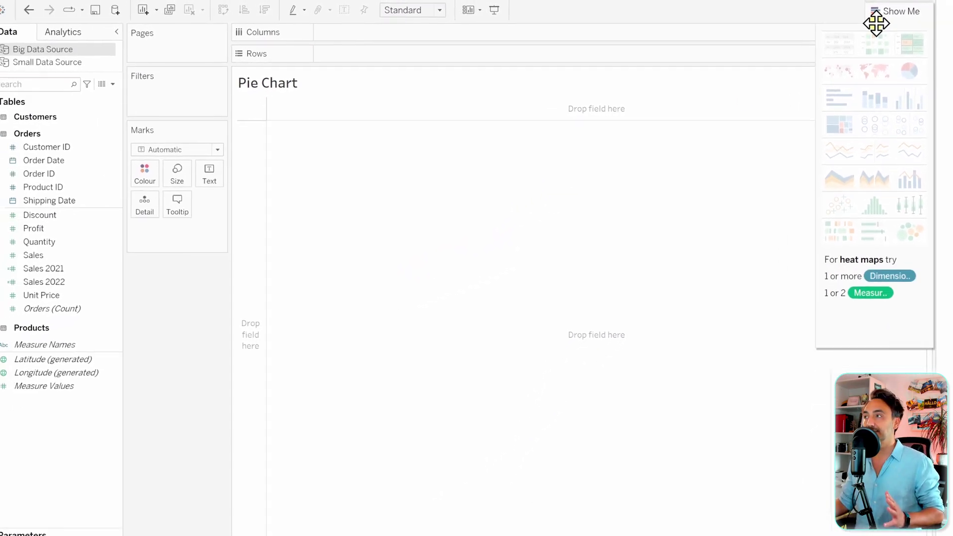
pyautogui.click(893, 11)
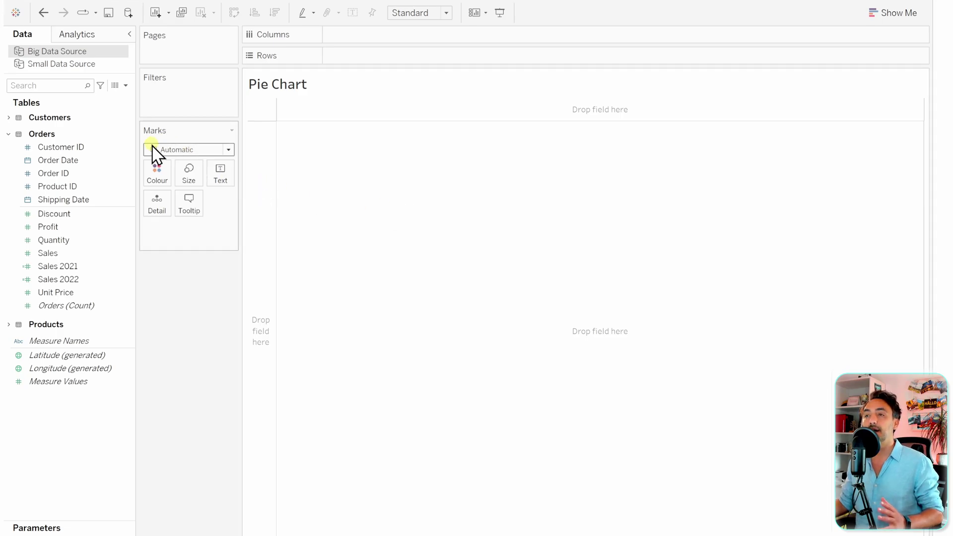
pyautogui.click(186, 150)
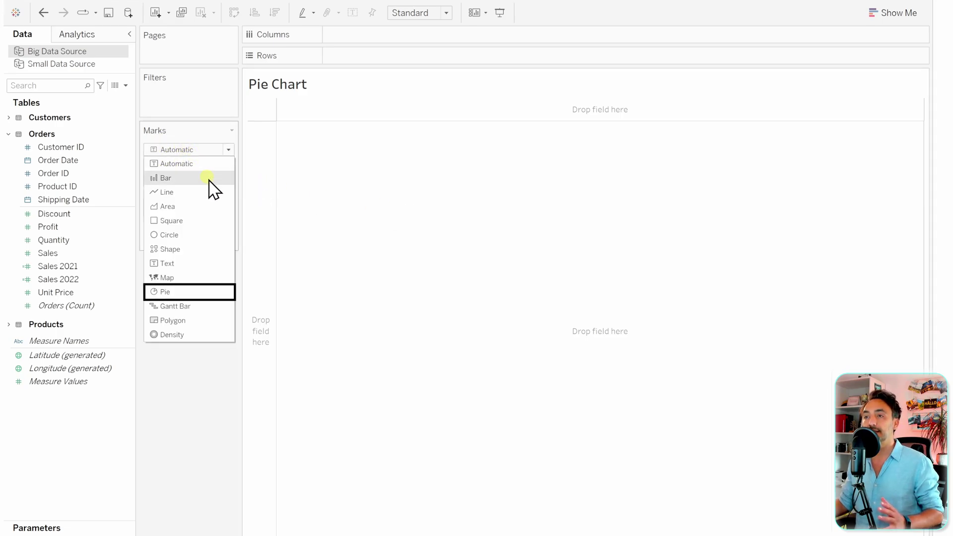
pyautogui.click(191, 293)
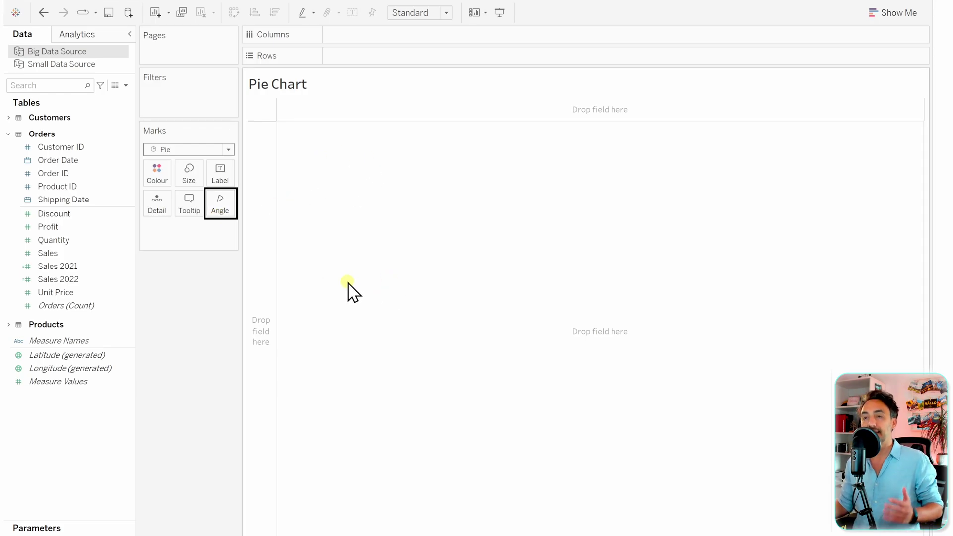
pyautogui.click(56, 256)
pyautogui.moveTo(55, 257); pyautogui.dragTo(219, 212)
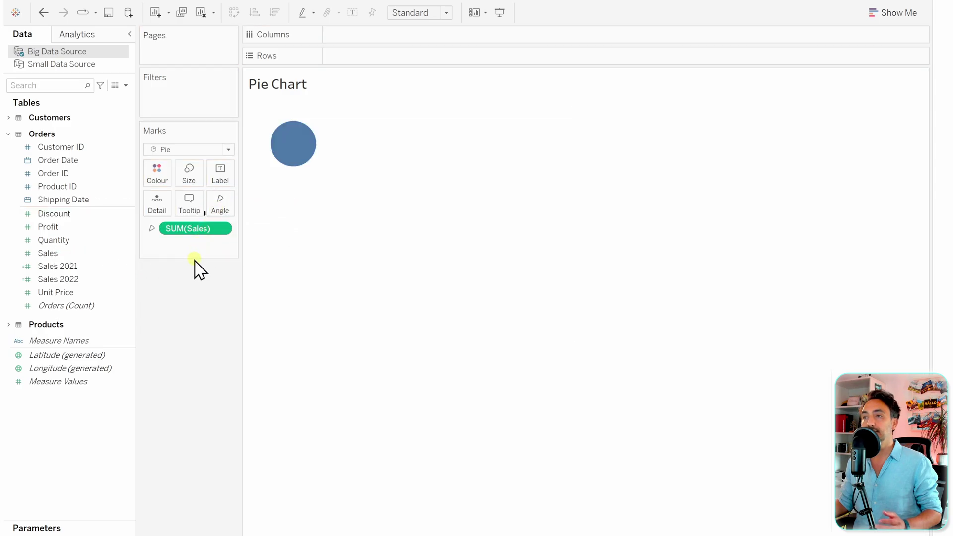
# Step: Fit the single SUM(Sales) pie, totalling 2.844.469, to the Entire View
pyautogui.moveTo(298, 136)
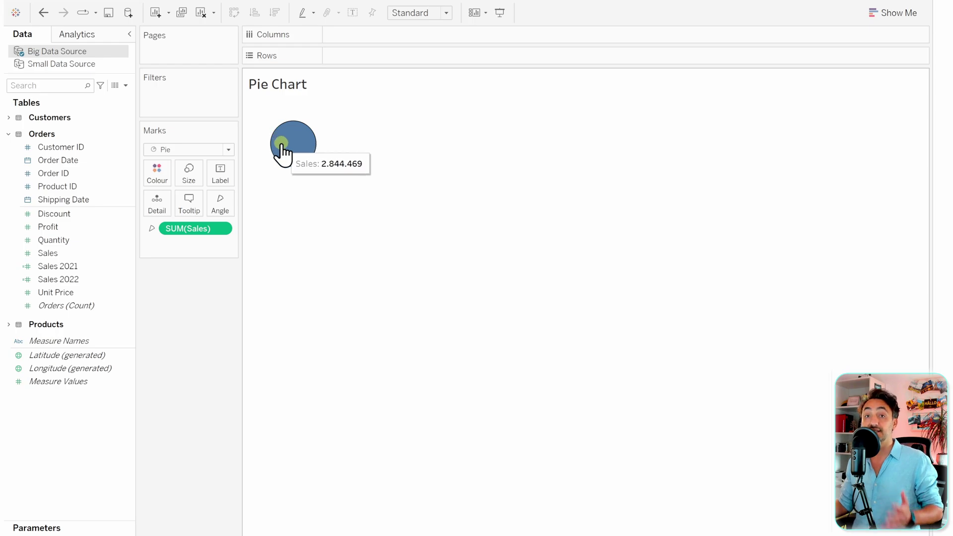
pyautogui.click(407, 13)
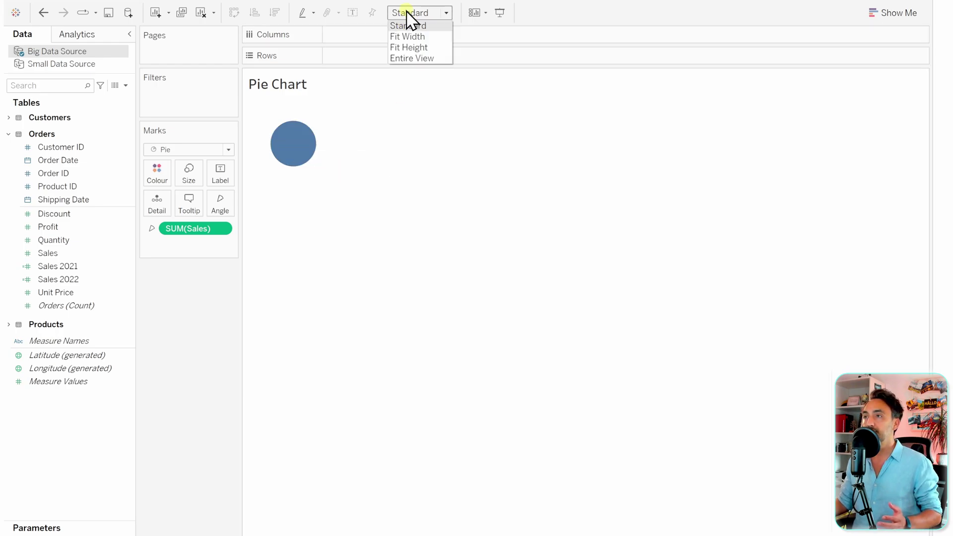
pyautogui.click(425, 58)
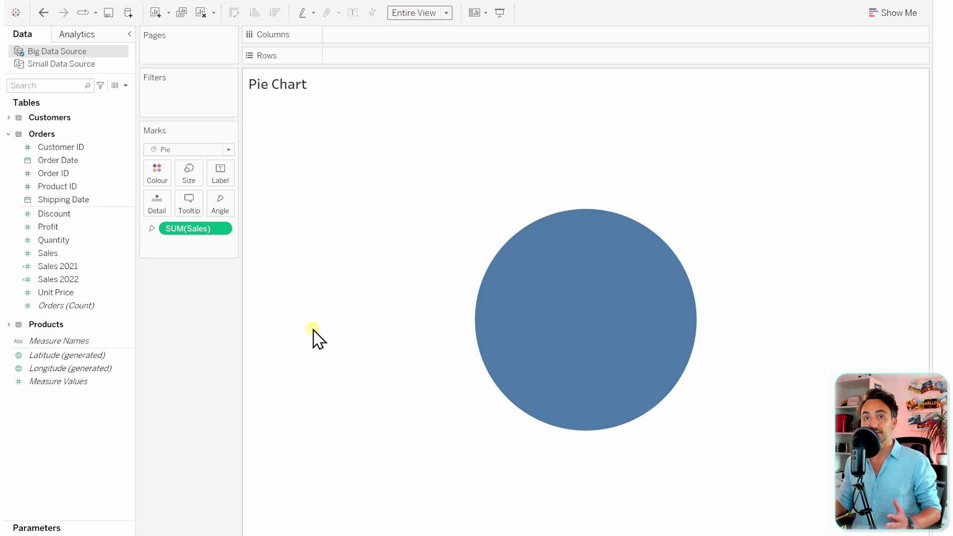
pyautogui.moveTo(603, 269)
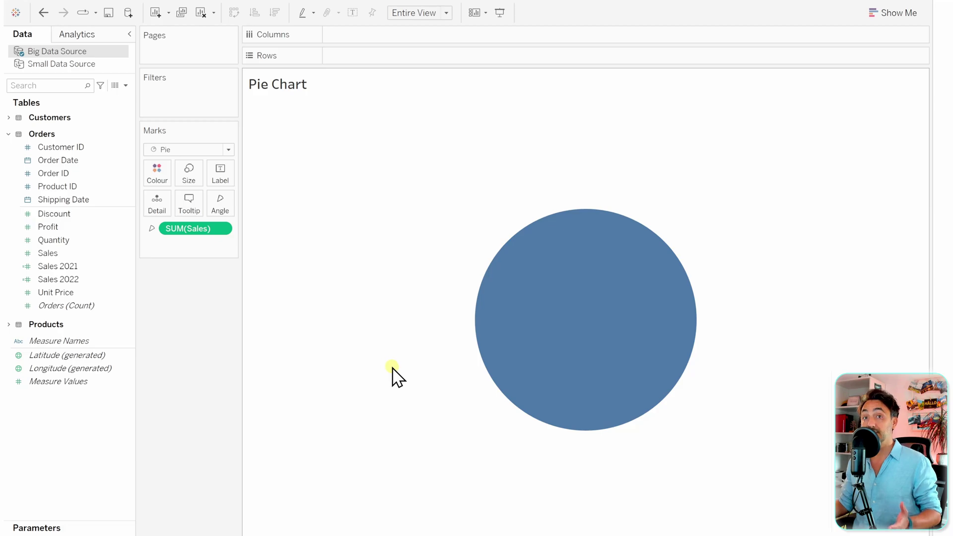
# Step: Colour the pie by Customers' Country and label slices with sales values (France 918.969, Germany 829.067, Italy 192.105, USA 904.328)
pyautogui.click(8, 119)
pyautogui.moveTo(78, 214); pyautogui.dragTo(159, 174)
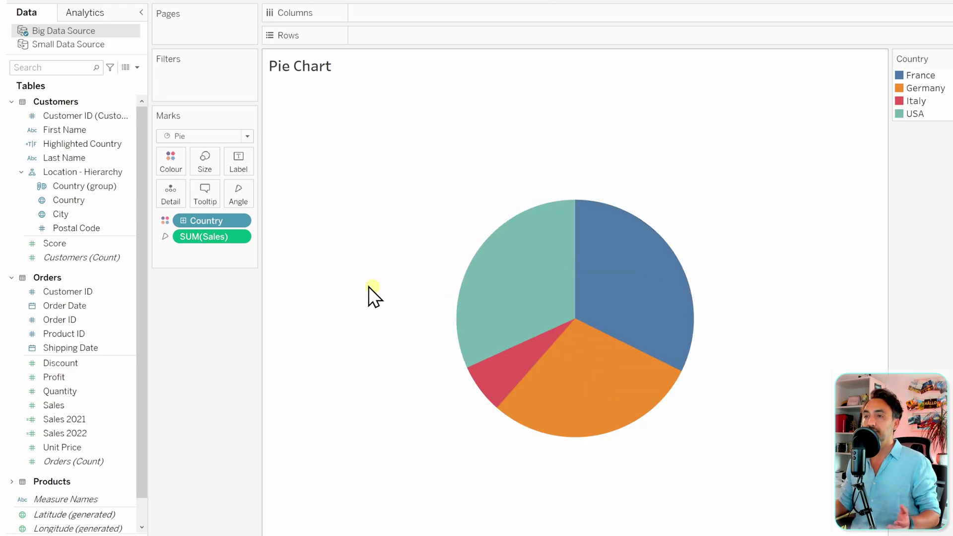
pyautogui.click(236, 169)
pyautogui.click(261, 192)
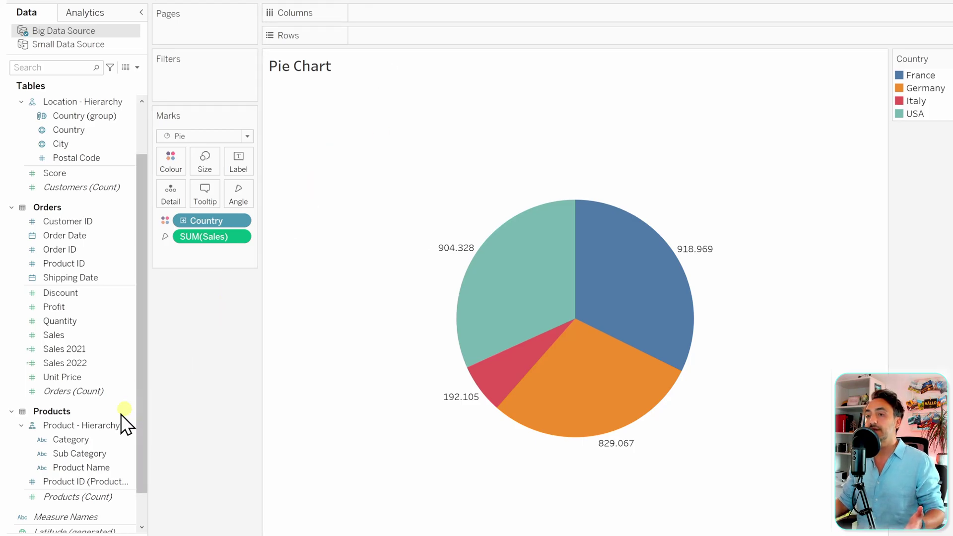
# Step: Put Products' Category on Columns to get one country sales pie per Category, and inspect the slices
pyautogui.moveTo(82, 440); pyautogui.dragTo(392, 18)
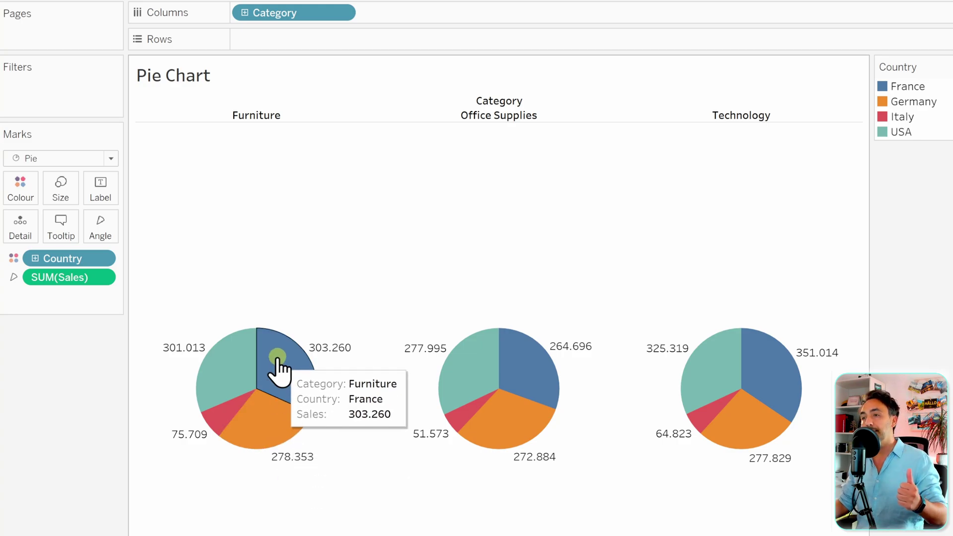
pyautogui.moveTo(301, 416)
pyautogui.moveTo(301, 365)
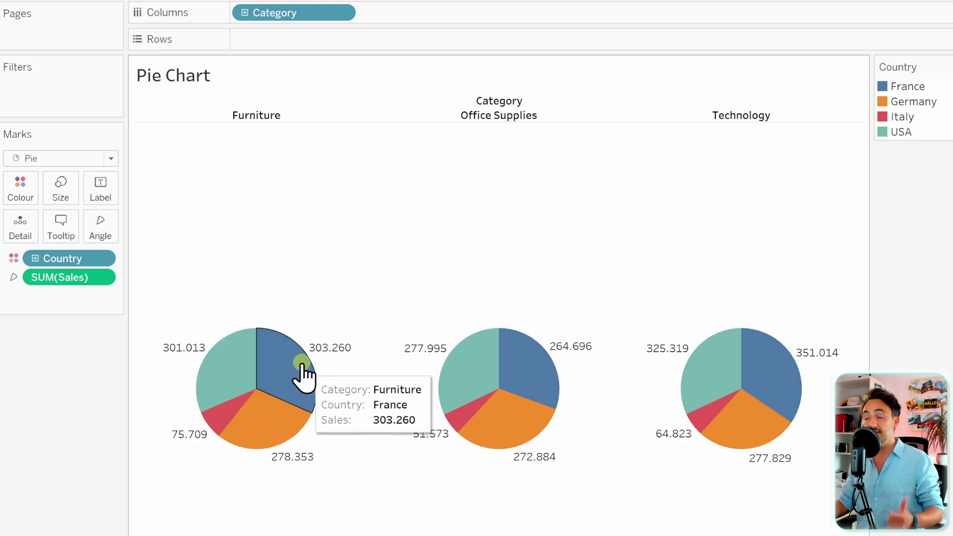
pyautogui.moveTo(526, 351)
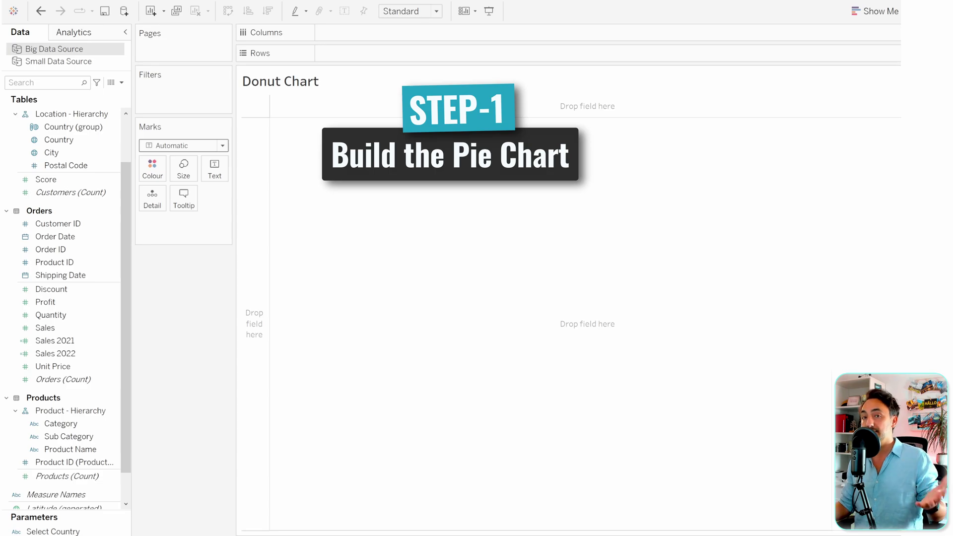
# Step: On the Donut Chart sheet, make a Pie mark with Sales on Angle and Country on Colour
pyautogui.click(185, 145)
pyautogui.click(185, 283)
pyautogui.moveTo(67, 316); pyautogui.dragTo(214, 203)
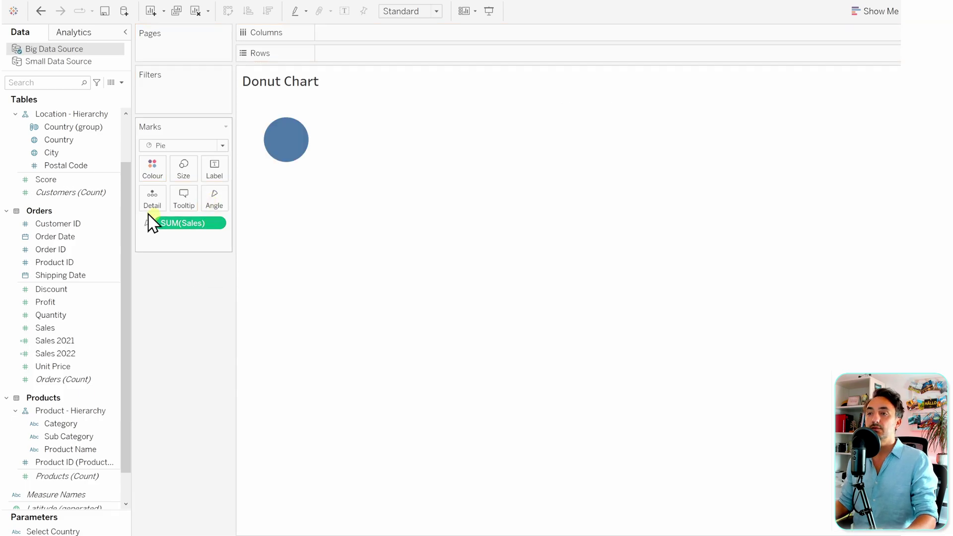
pyautogui.moveTo(62, 141); pyautogui.dragTo(152, 170)
# Step: Fit the Country pie to the Entire View
pyautogui.moveTo(305, 153)
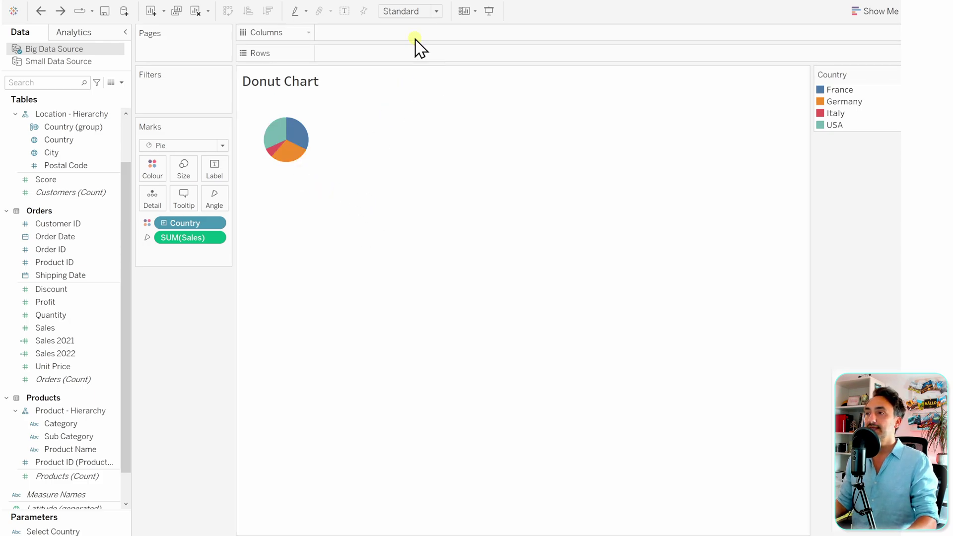
pyautogui.click(416, 11)
pyautogui.click(415, 56)
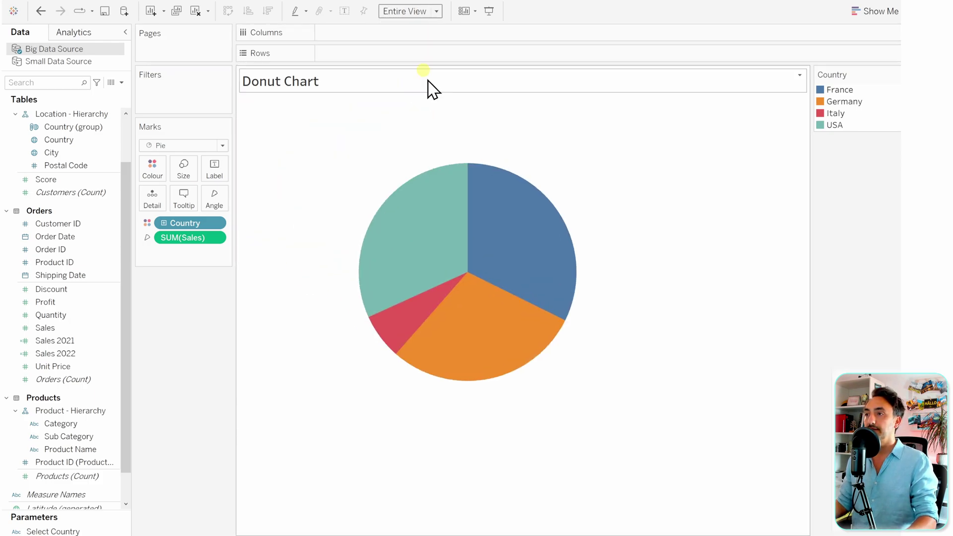
pyautogui.moveTo(514, 353)
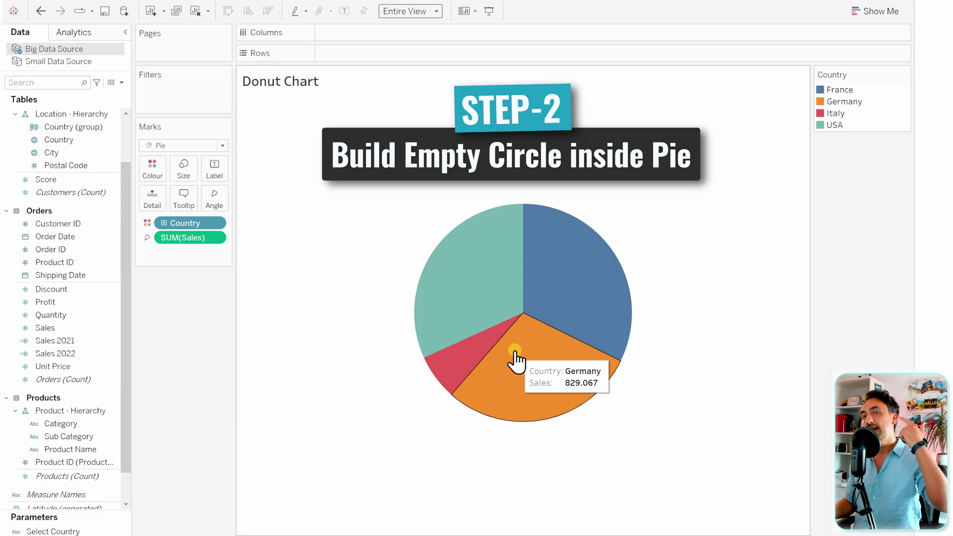
# Step: Put AVG(0) on Columns twice, giving two side-by-side Country pies, and view each AGG(AVG(0)) marks card
pyautogui.moveTo(543, 326)
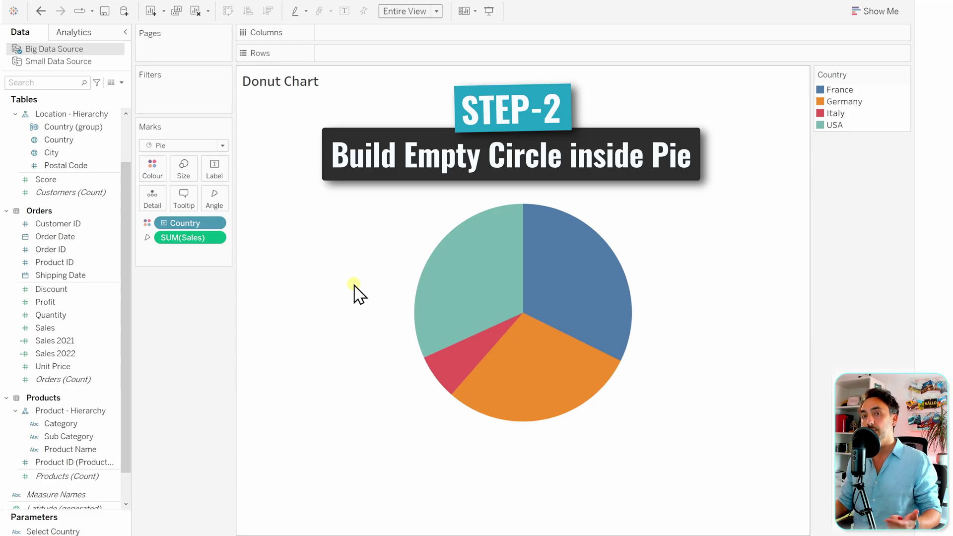
pyautogui.doubleClick(336, 33)
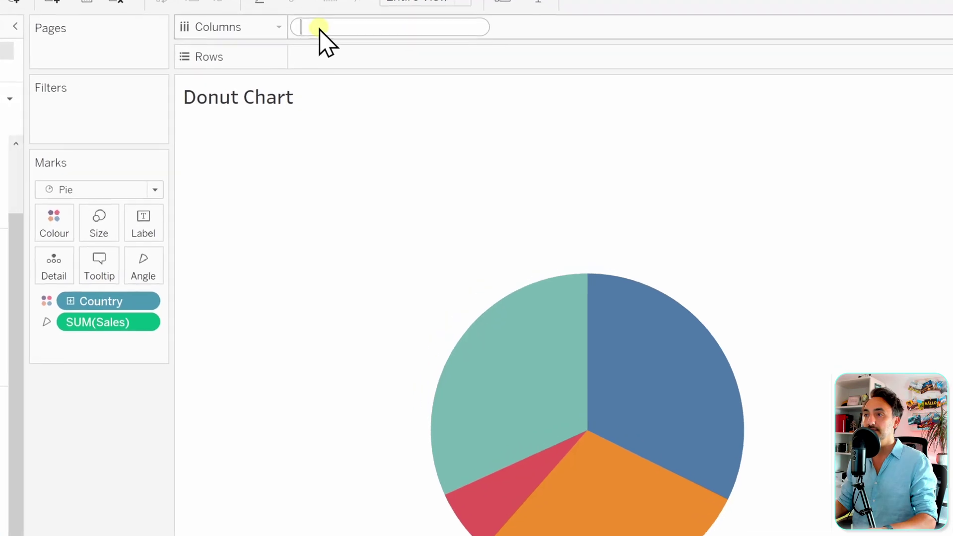
pyautogui.write('AVG')
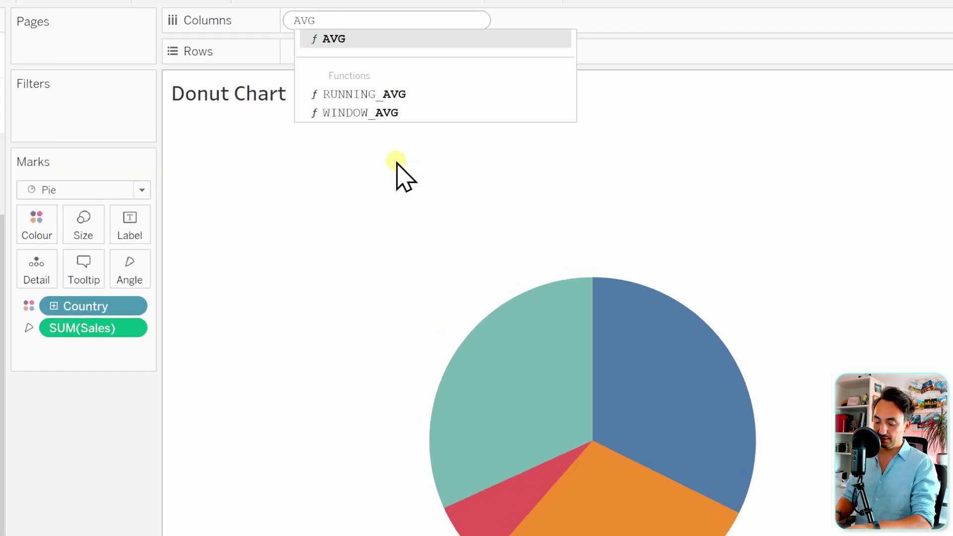
pyautogui.write('(0)')
pyautogui.press('Return')
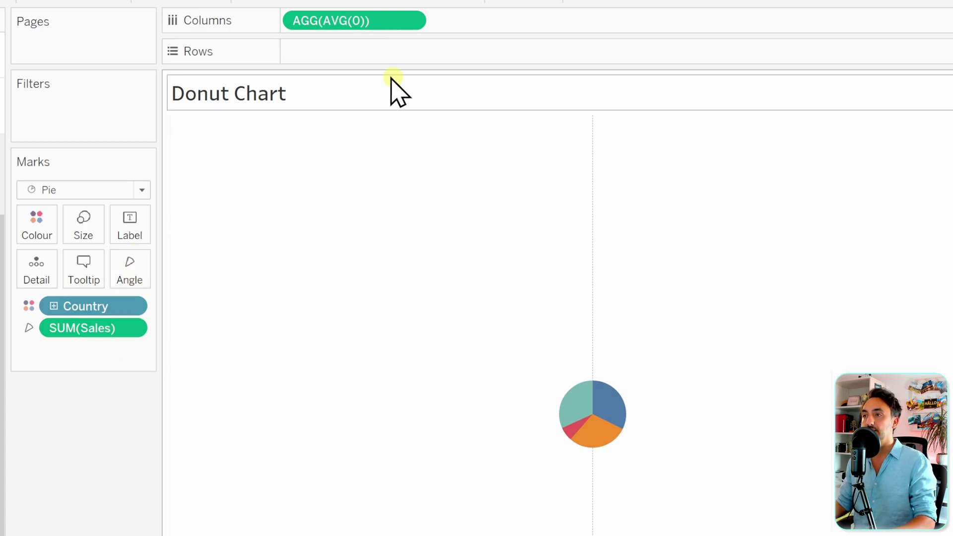
pyautogui.moveTo(320, 21); pyautogui.dragTo(483, 26)
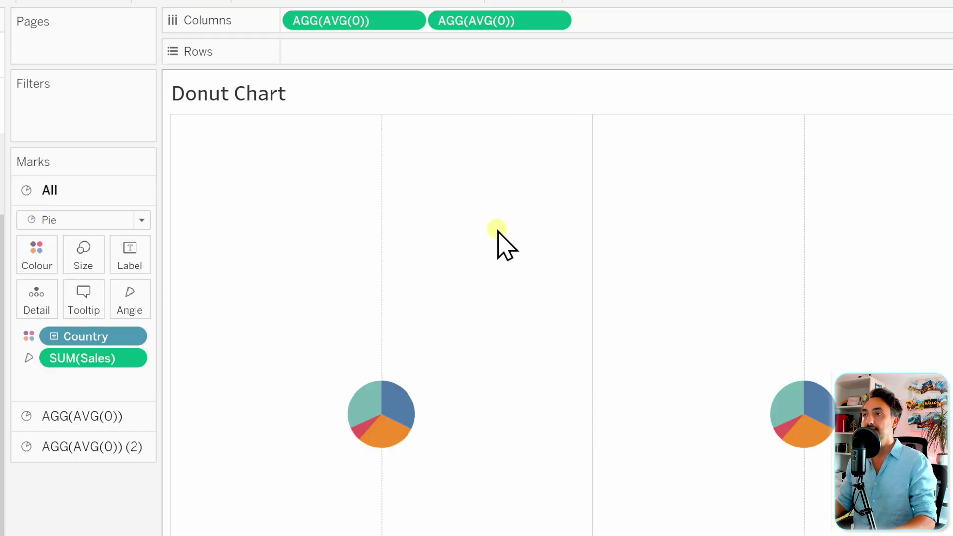
pyautogui.click(69, 323)
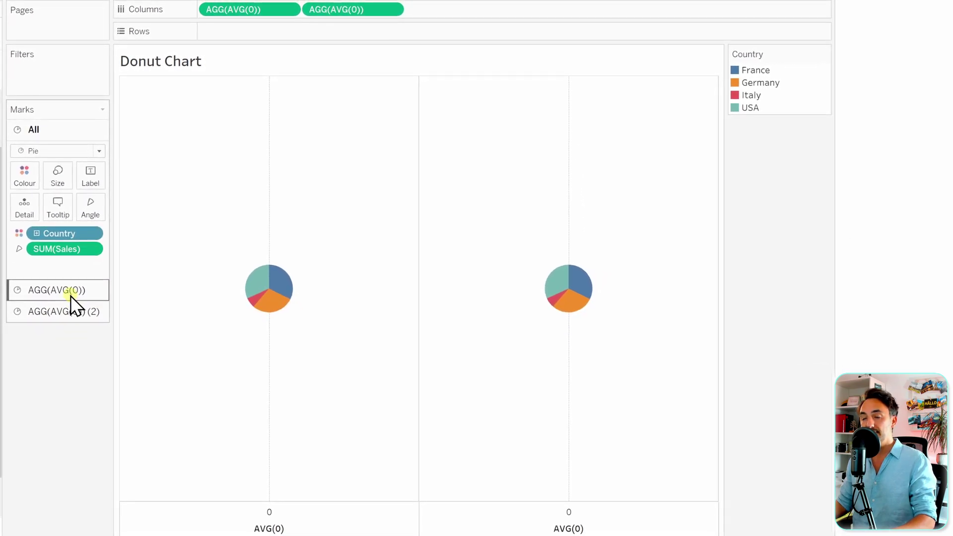
pyautogui.click(74, 313)
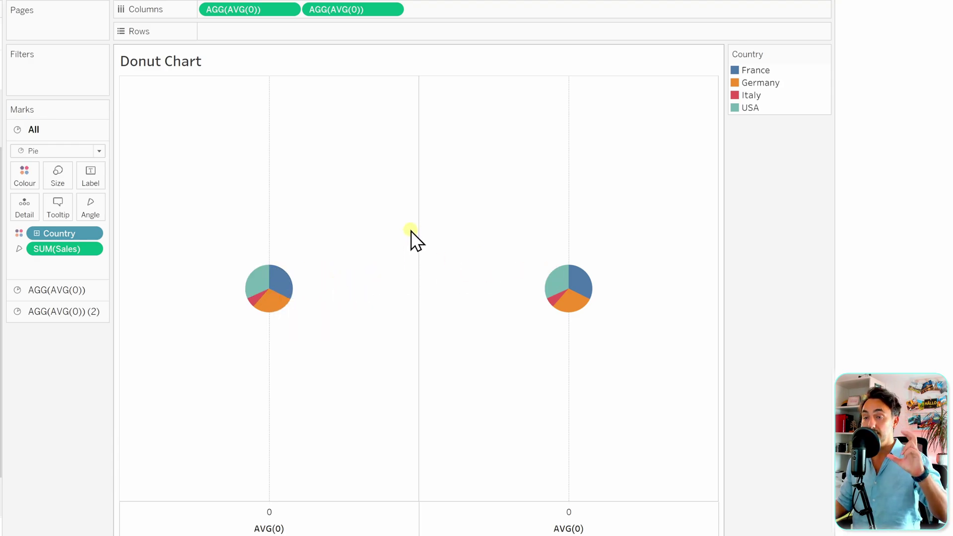
# Step: Combine the two AVG(0) pies on a Dual Axis and synchronise the axes
pyautogui.rightClick(342, 9)
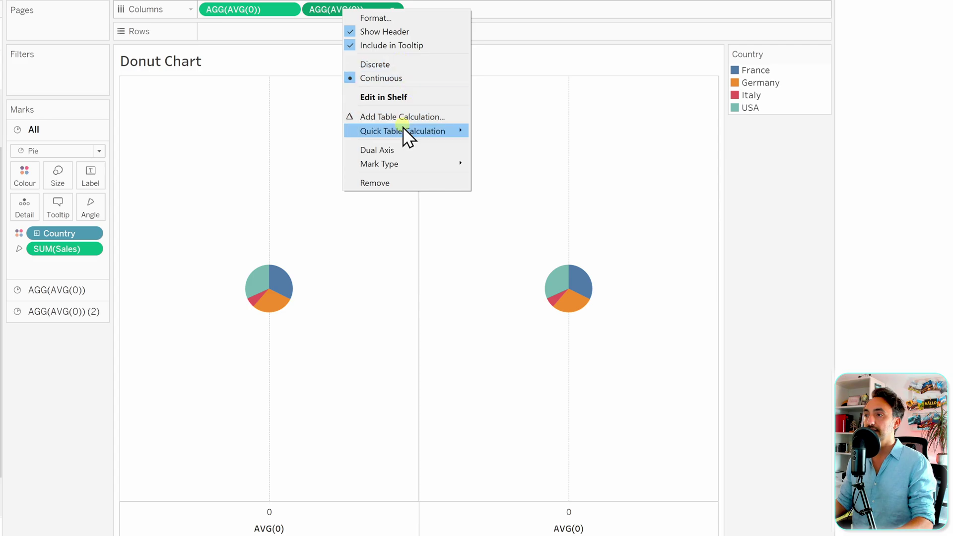
pyautogui.click(395, 149)
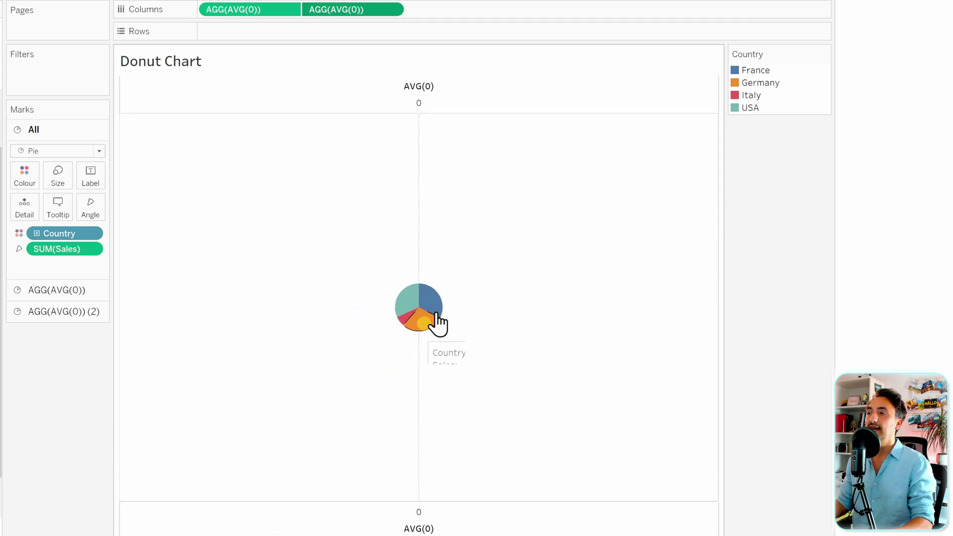
pyautogui.rightClick(461, 510)
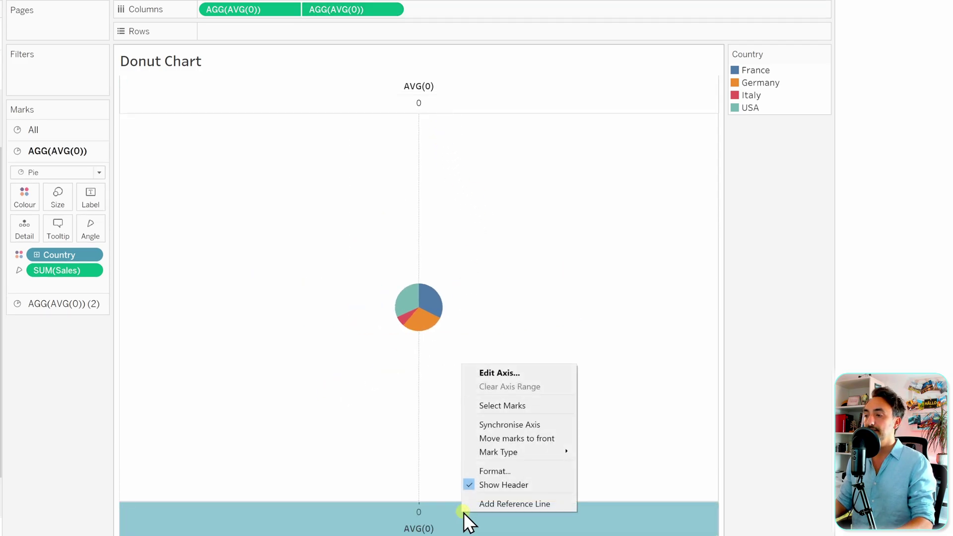
pyautogui.click(534, 425)
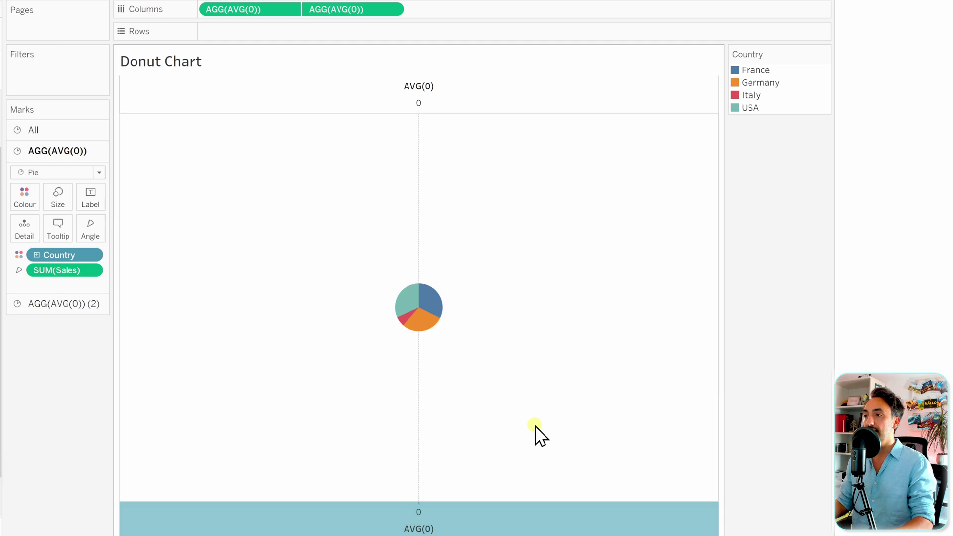
# Step: Hide the headers of both the top and bottom axes
pyautogui.rightClick(456, 99)
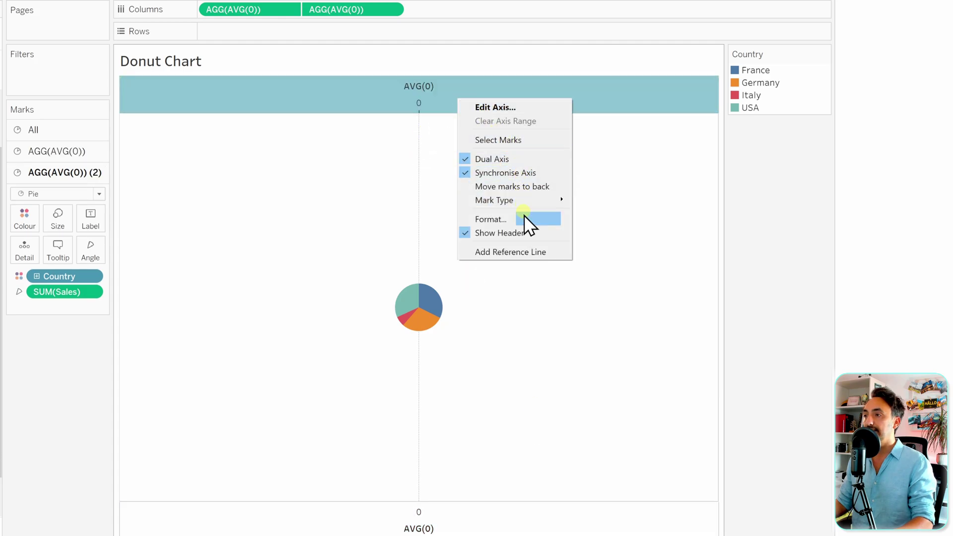
pyautogui.click(505, 231)
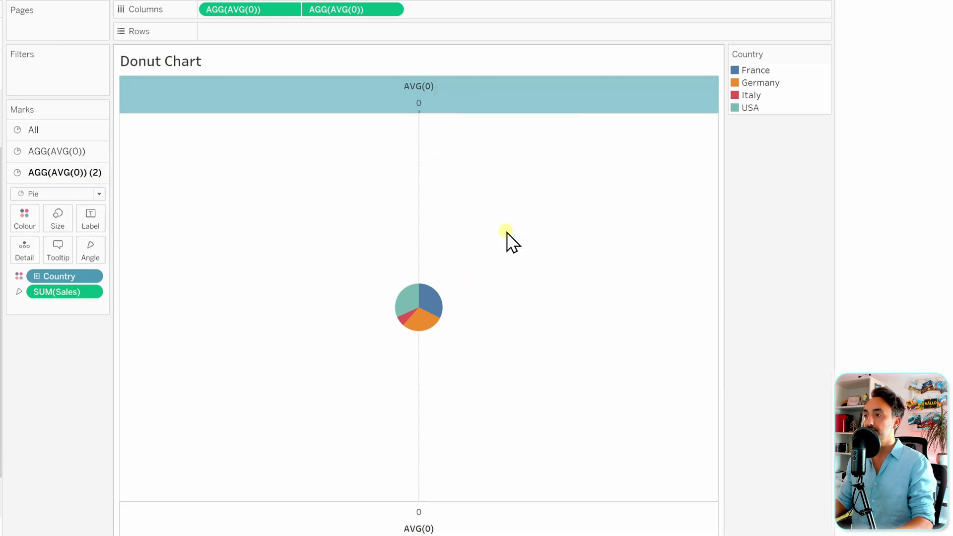
pyautogui.rightClick(478, 506)
pyautogui.click(525, 477)
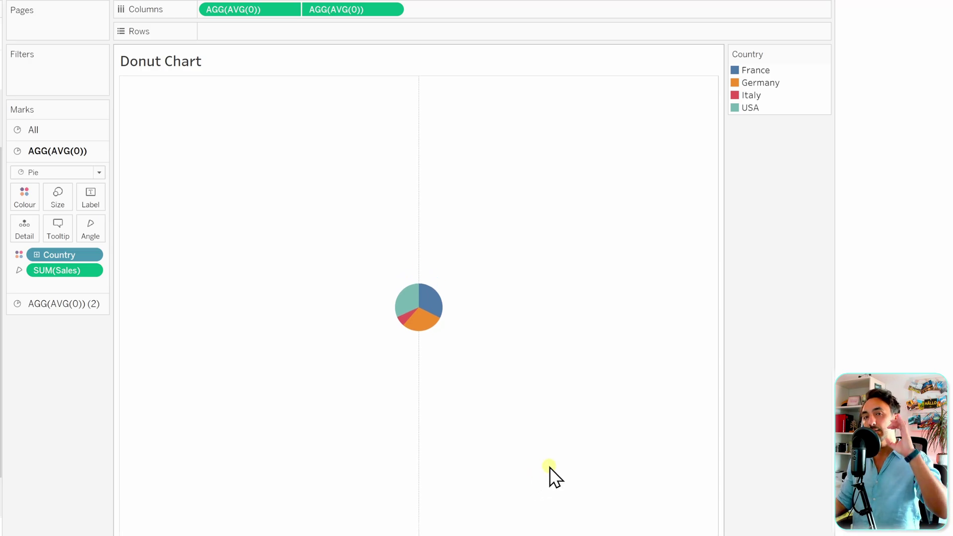
# Step: On the All marks card, drag the Size slider right to enlarge both pie layers
pyautogui.click(73, 132)
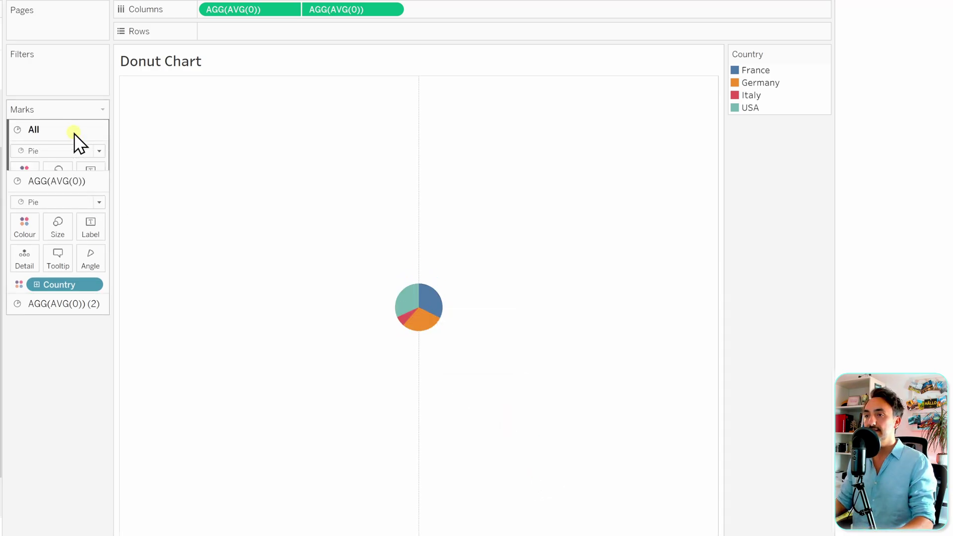
pyautogui.click(59, 171)
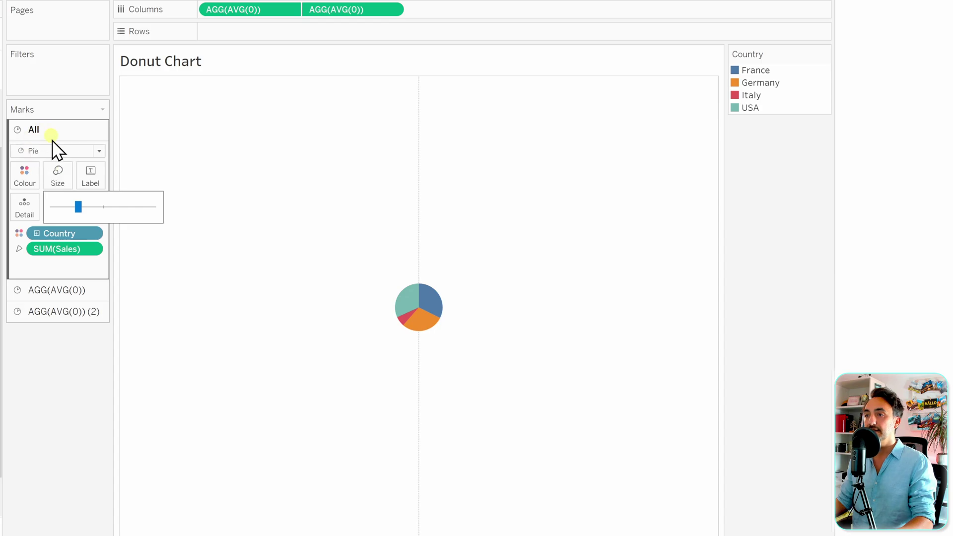
pyautogui.moveTo(103, 205); pyautogui.dragTo(130, 208)
pyautogui.click(193, 337)
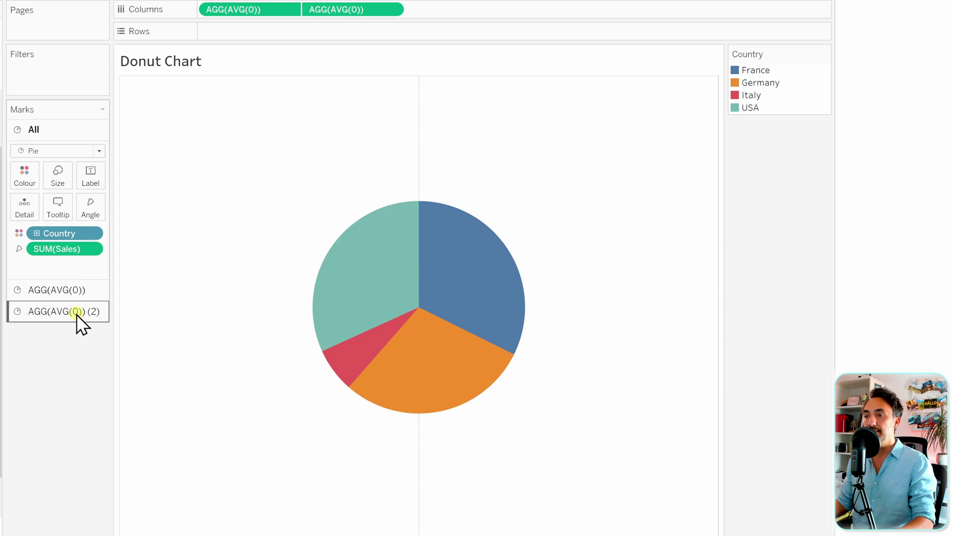
pyautogui.click(49, 312)
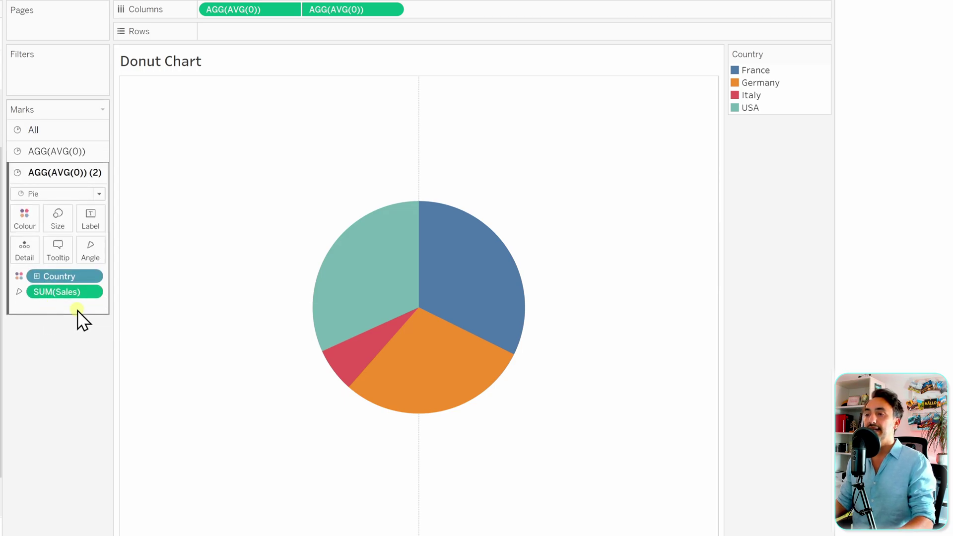
# Step: Set the AGG(AVG(0)) (2) layer to Circle marks and remove its Country and SUM(Sales) pills
pyautogui.click(62, 195)
pyautogui.click(59, 283)
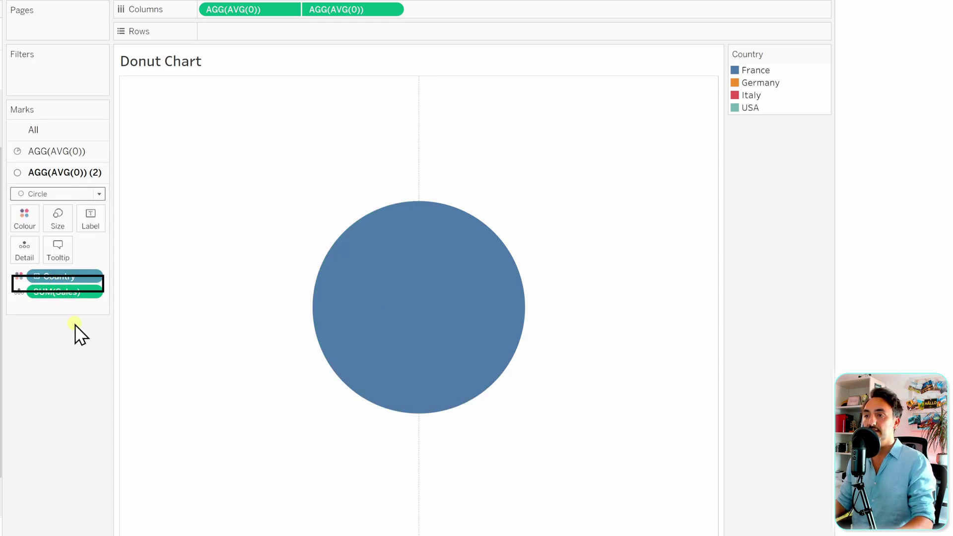
pyautogui.moveTo(69, 290); pyautogui.dragTo(66, 337)
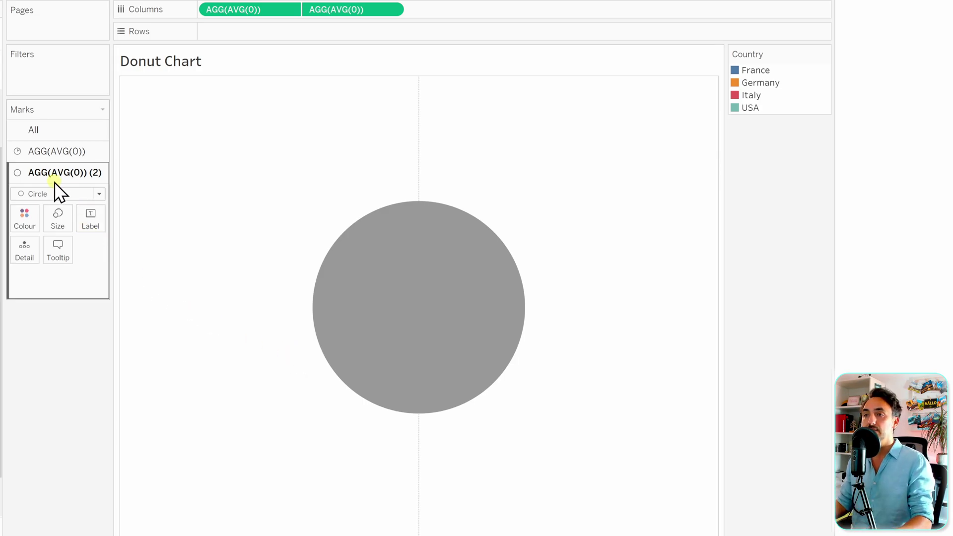
# Step: Shrink the second layer's circle slightly so the country slices show as a ring
pyautogui.click(58, 219)
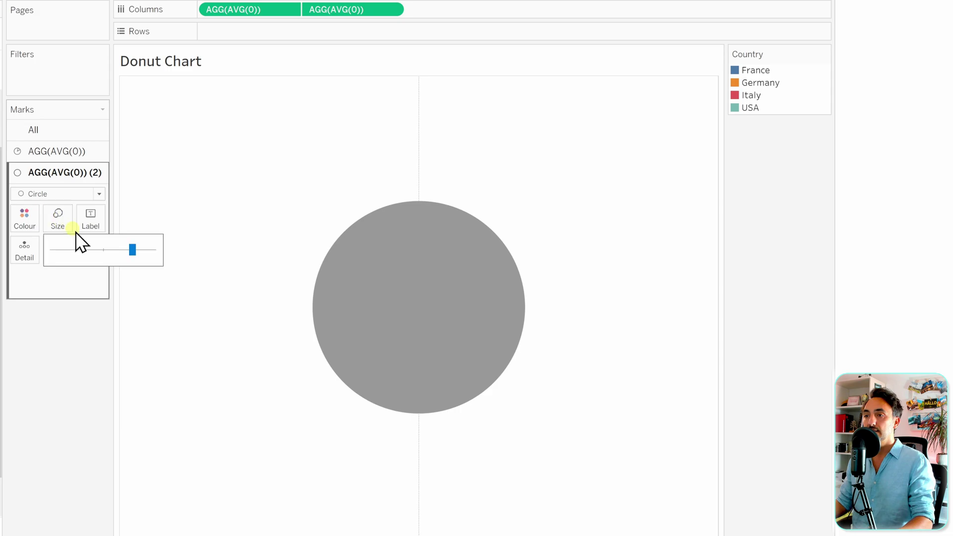
pyautogui.moveTo(115, 250); pyautogui.dragTo(110, 249)
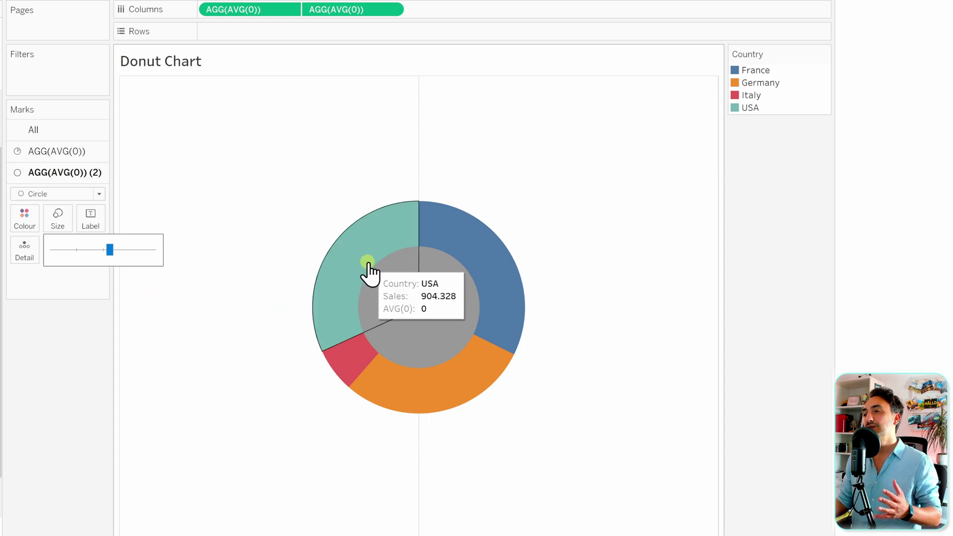
pyautogui.click(191, 324)
# Step: Colour the inner circle white to form the donut's hollow centre
pyautogui.click(32, 223)
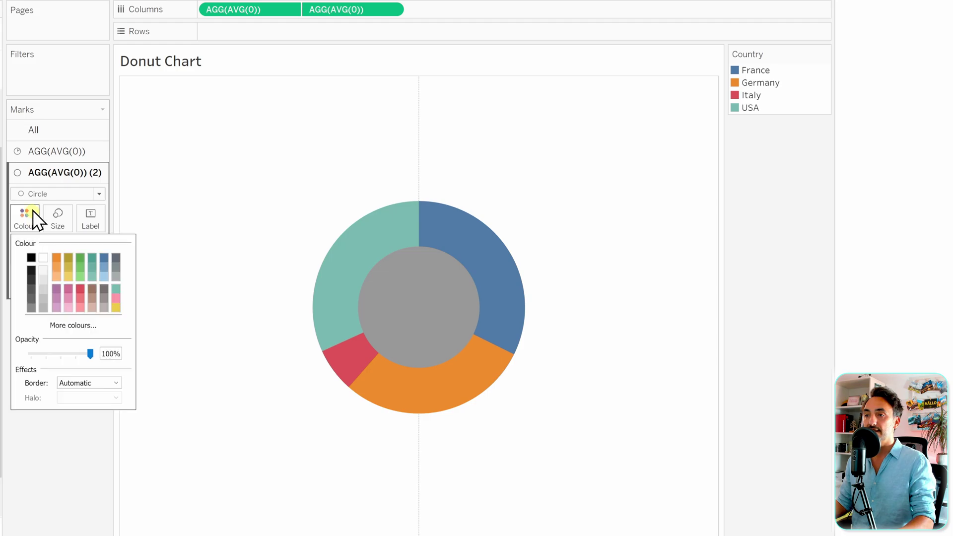
pyautogui.click(43, 255)
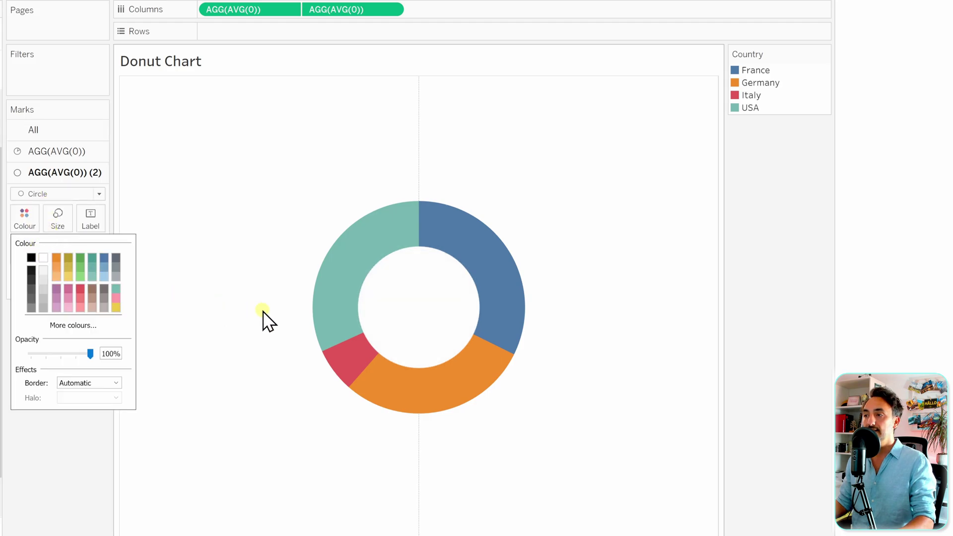
pyautogui.click(254, 311)
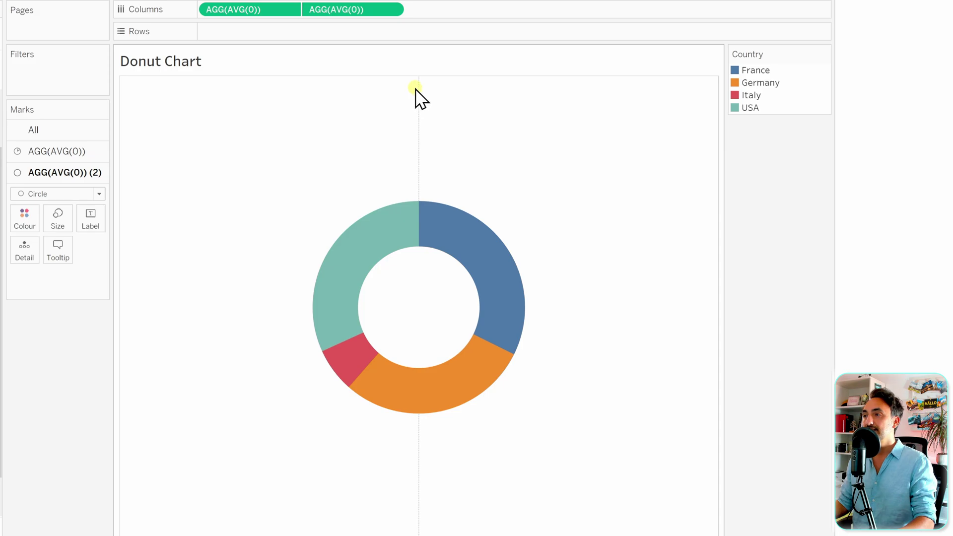
# Step: Format the sheet's lines, setting zero lines and column grid lines to None
pyautogui.rightClick(232, 261)
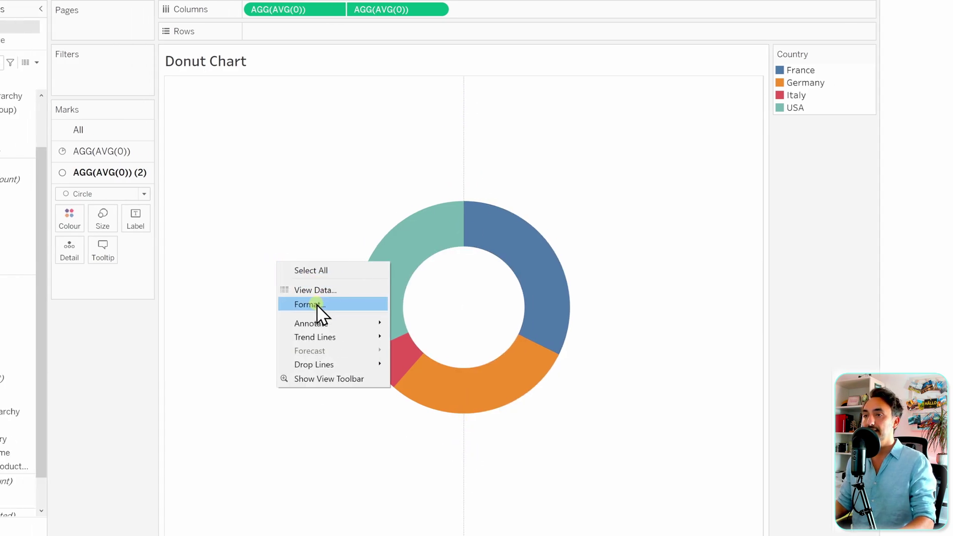
pyautogui.click(317, 305)
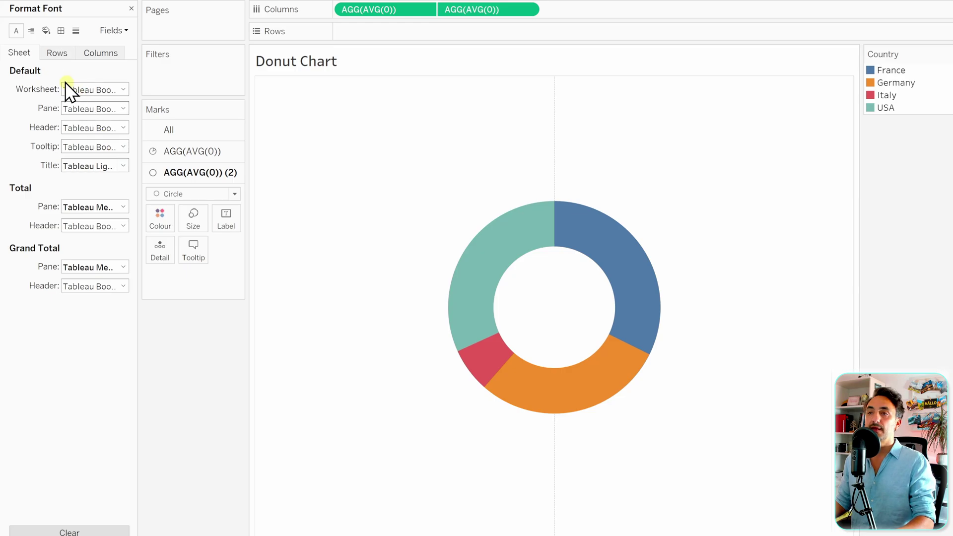
pyautogui.click(75, 31)
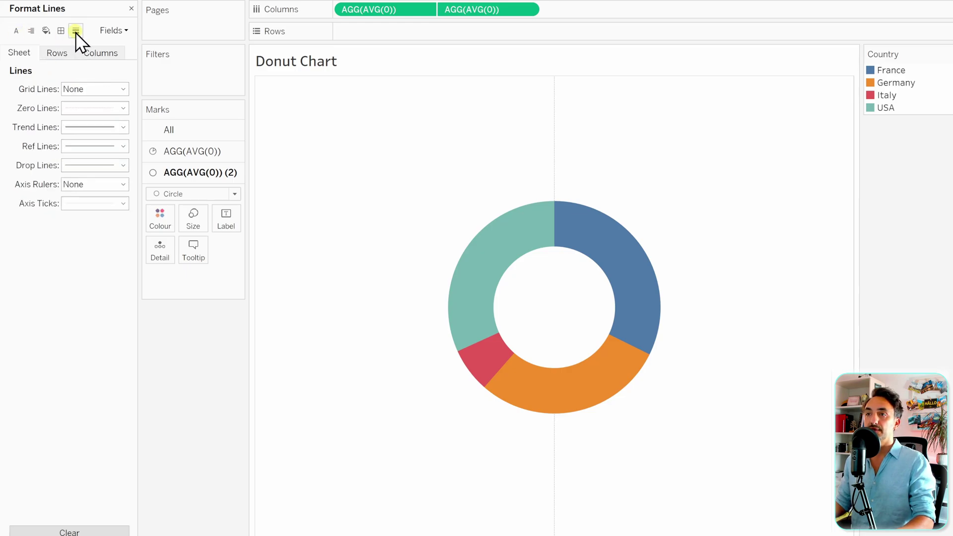
pyautogui.click(92, 109)
pyautogui.click(107, 124)
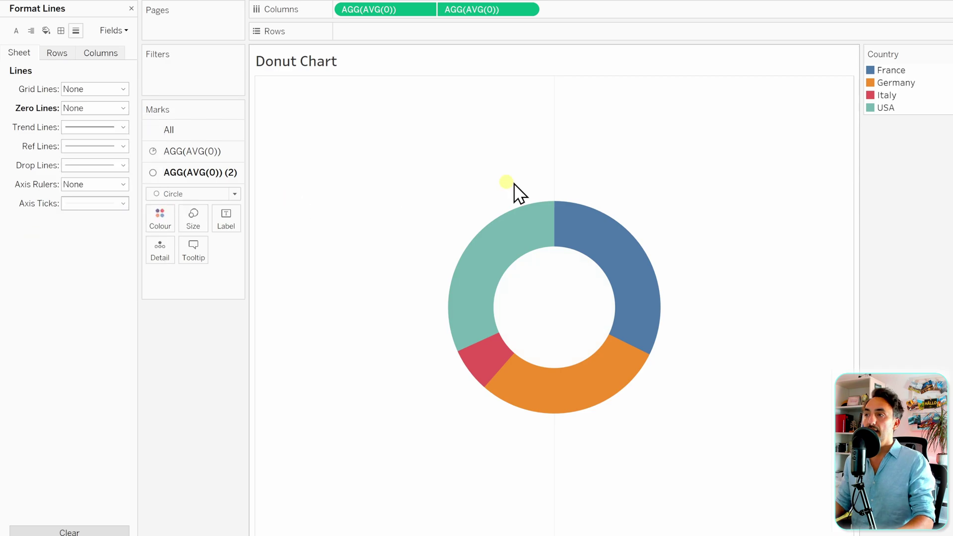
pyautogui.click(98, 52)
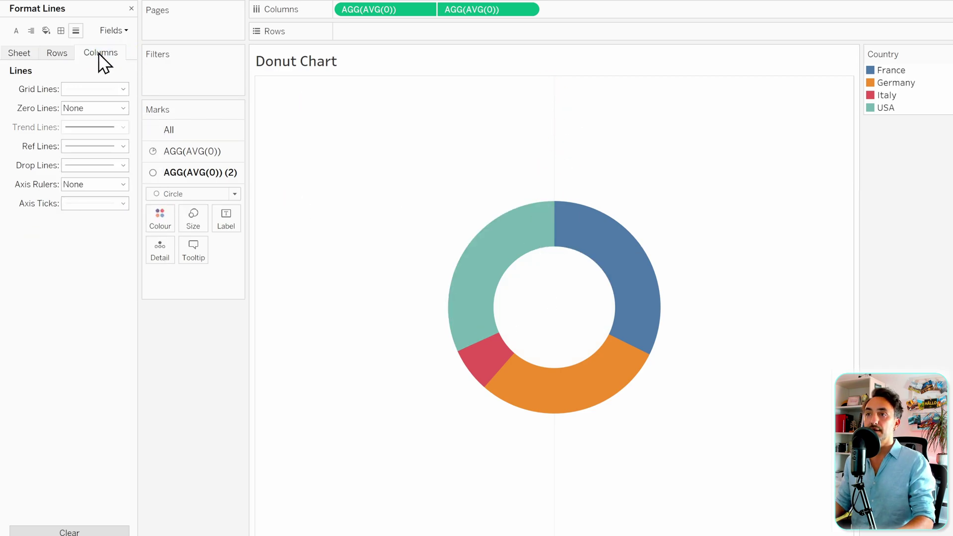
pyautogui.click(97, 92)
pyautogui.click(113, 106)
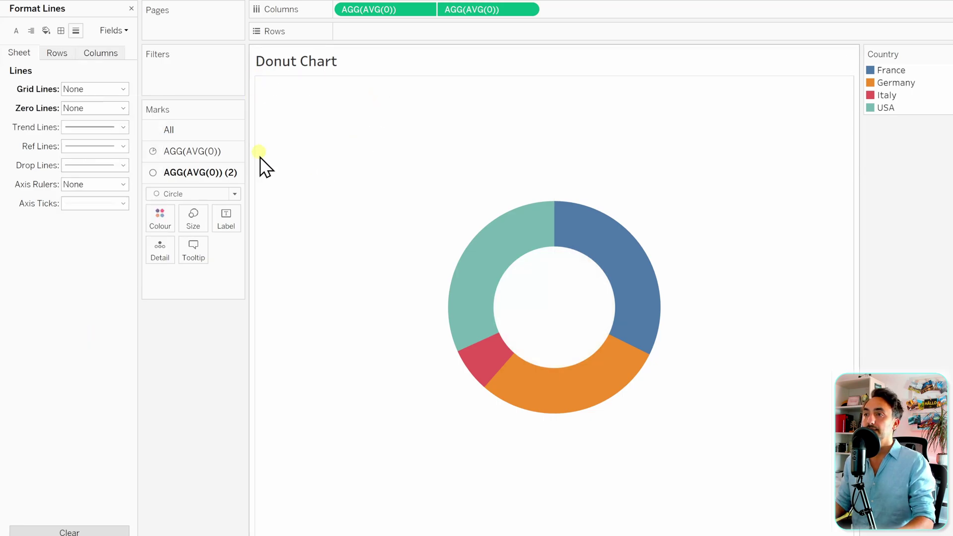
# Step: Set row and column dividers to None in Format Borders and close the pane
pyautogui.click(60, 31)
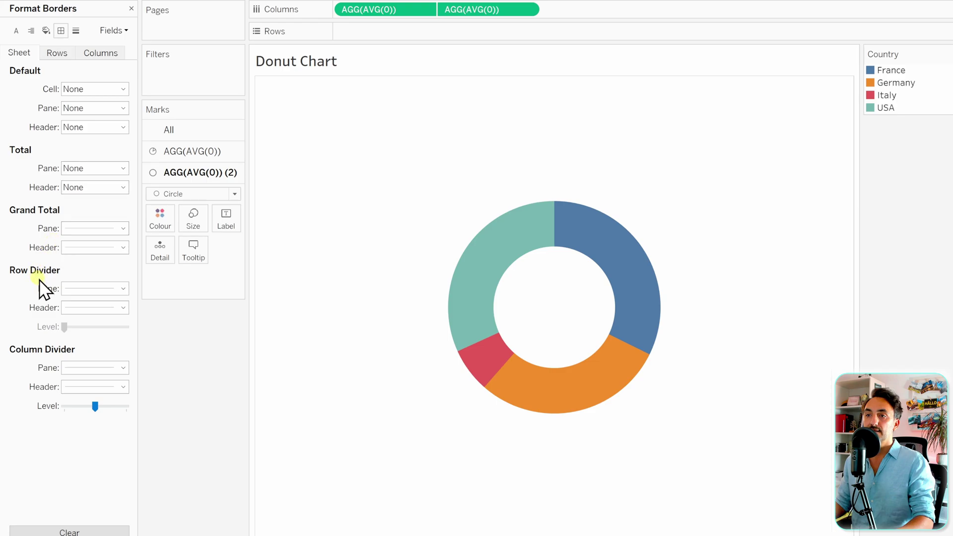
pyautogui.click(79, 289)
pyautogui.click(96, 306)
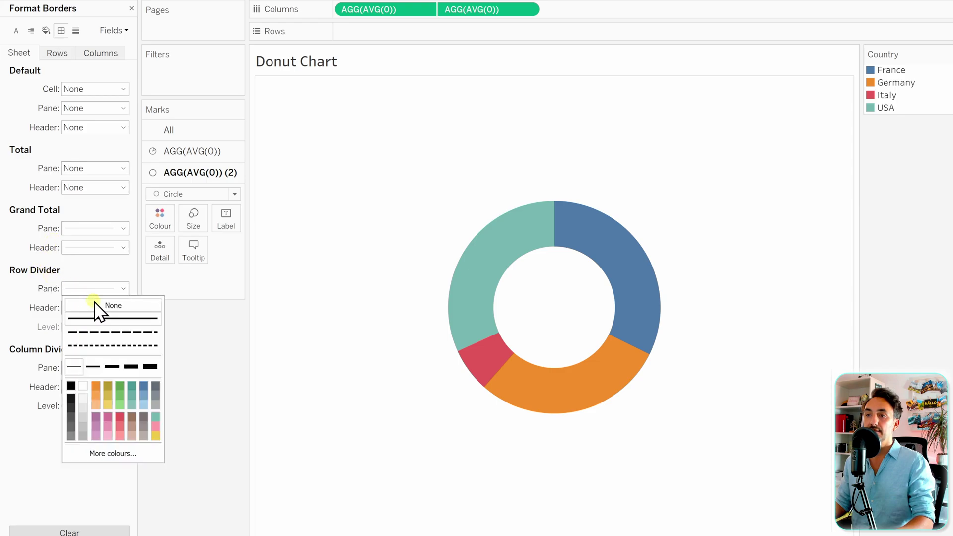
pyautogui.click(31, 356)
pyautogui.click(85, 367)
pyautogui.click(95, 385)
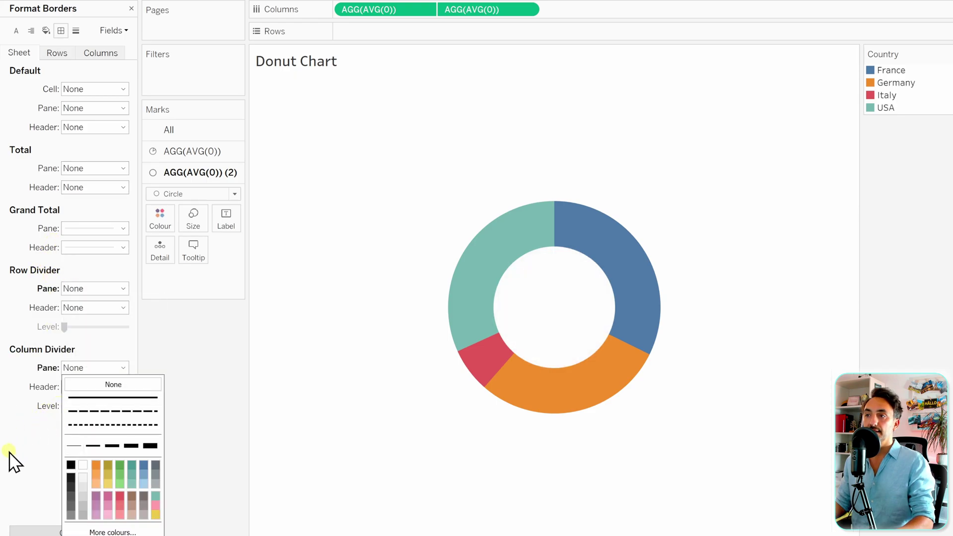
pyautogui.click(11, 454)
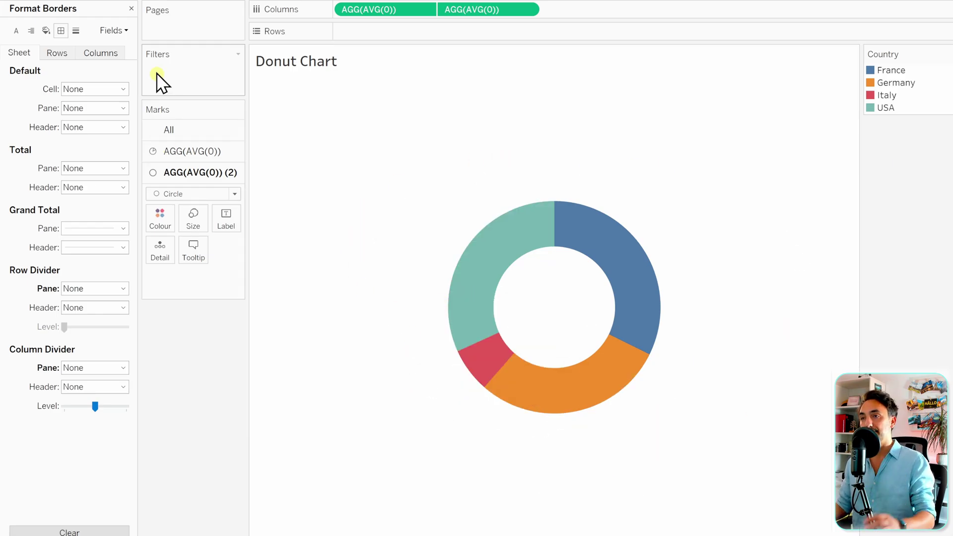
pyautogui.click(131, 9)
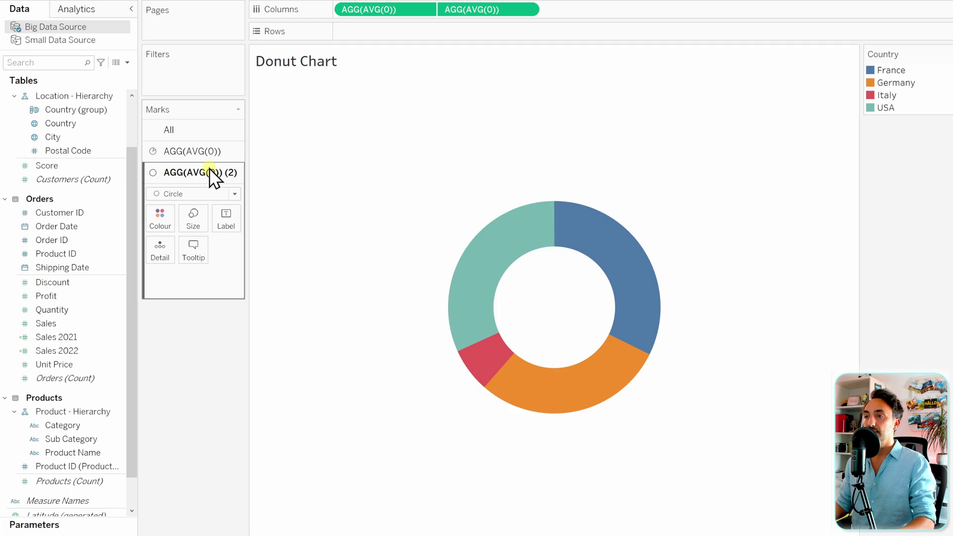
# Step: On the pie slice layer, add Country and SUM(Sales) to the slice labels
pyautogui.click(207, 152)
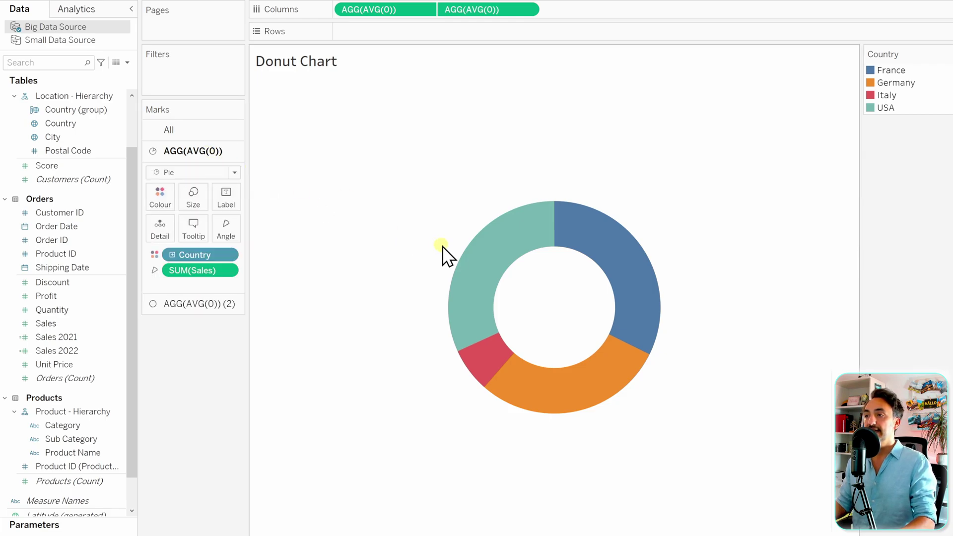
pyautogui.moveTo(475, 353)
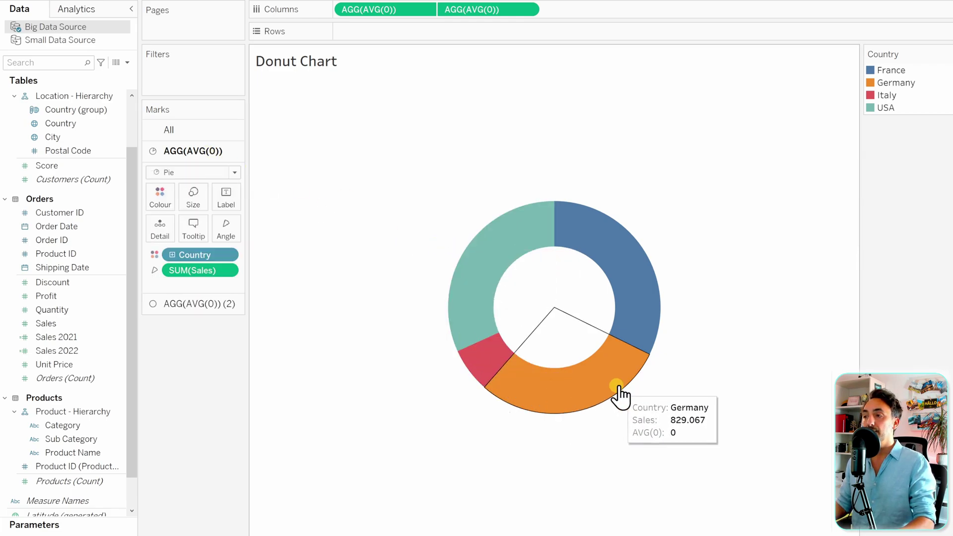
pyautogui.click(226, 198)
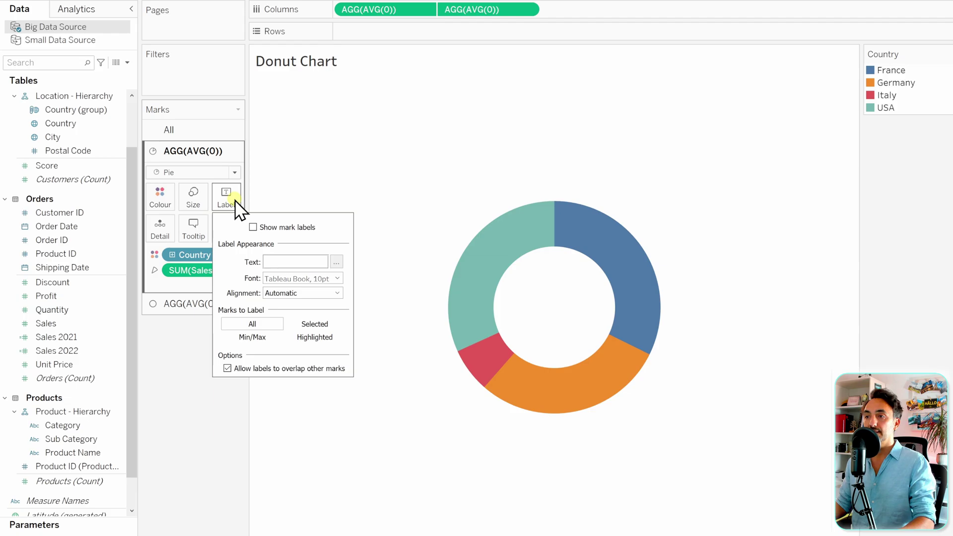
pyautogui.moveTo(191, 257); pyautogui.dragTo(225, 198)
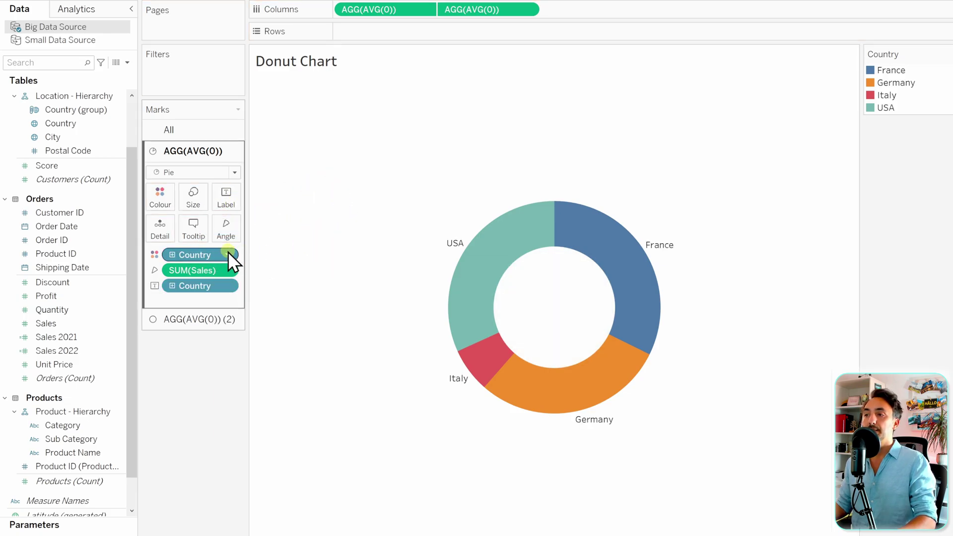
pyautogui.moveTo(190, 270); pyautogui.dragTo(226, 199)
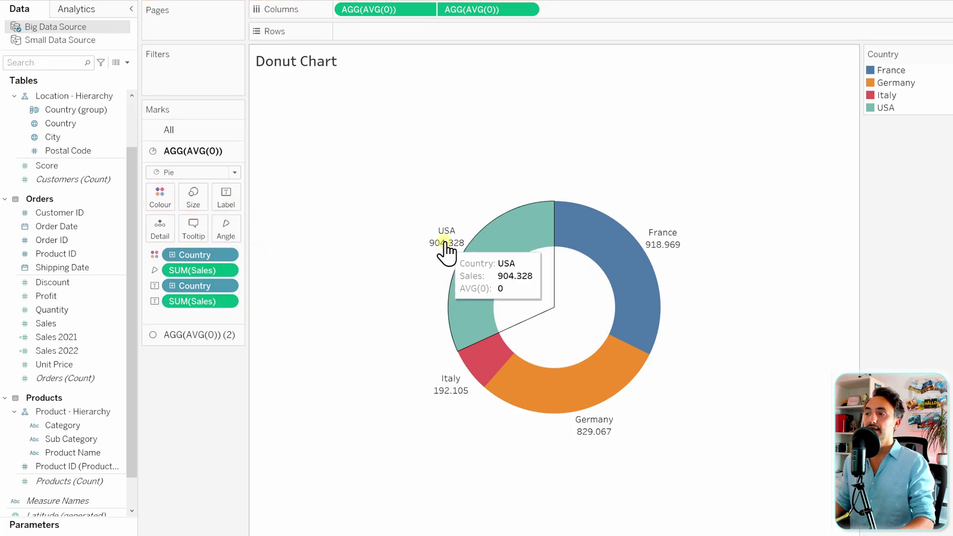
# Step: Make the SUM(Sales) value bold in the slice label text
pyautogui.click(227, 197)
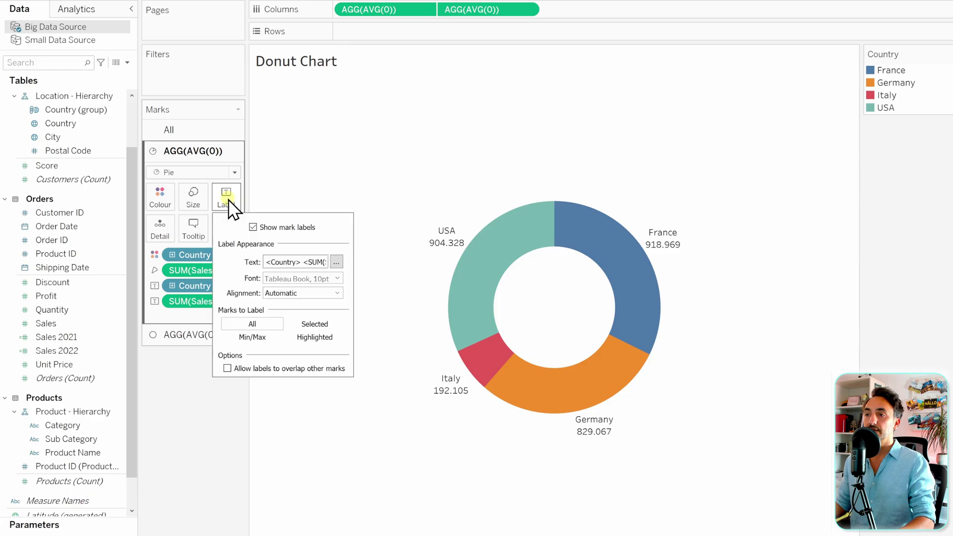
pyautogui.click(337, 262)
pyautogui.doubleClick(463, 176)
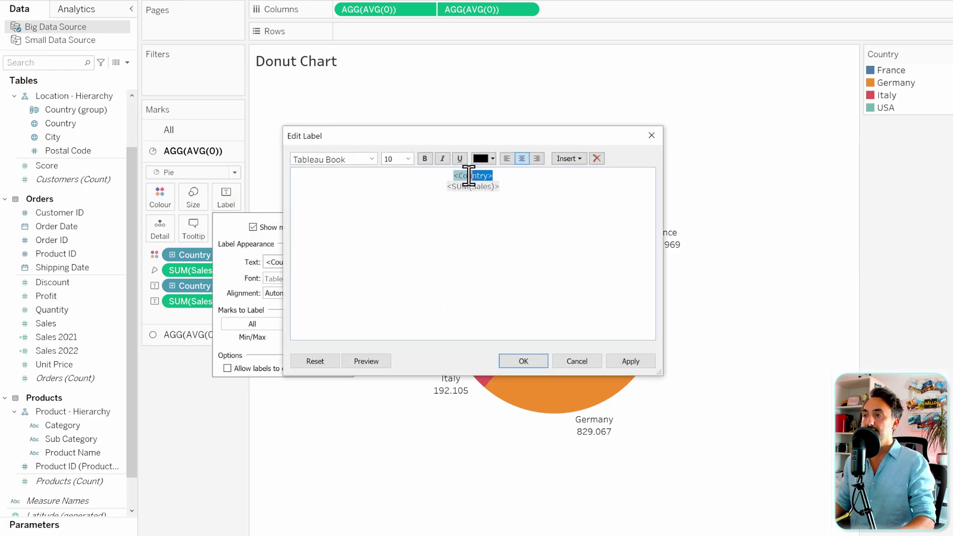
pyautogui.moveTo(511, 190); pyautogui.dragTo(468, 187)
pyautogui.click(424, 158)
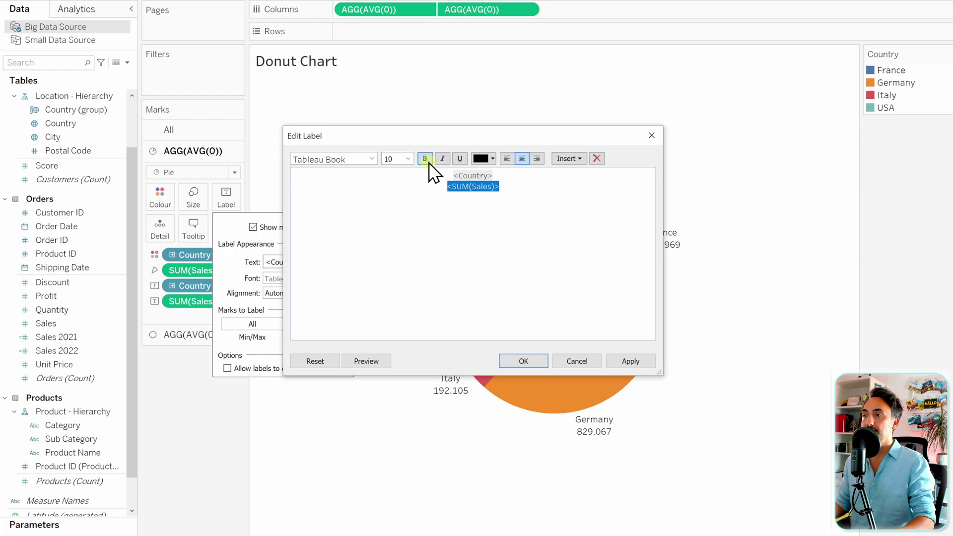
pyautogui.click(523, 361)
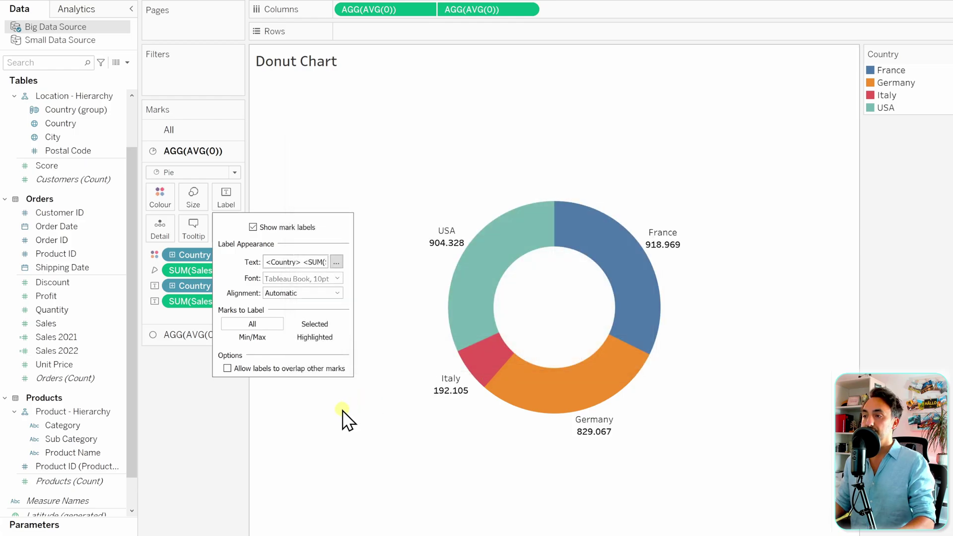
pyautogui.click(367, 298)
# Step: Switch to the inner circle Marks layer
pyautogui.moveTo(493, 272)
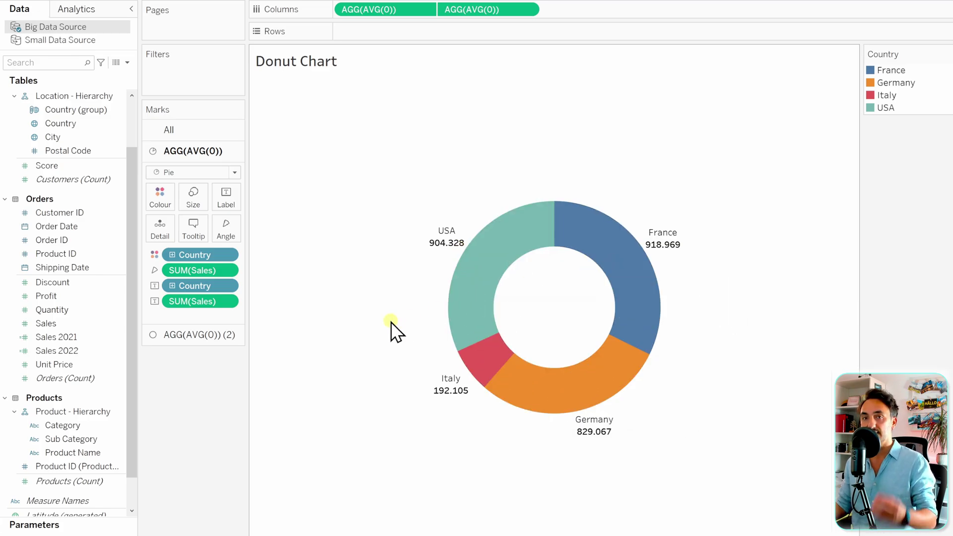
pyautogui.moveTo(602, 346)
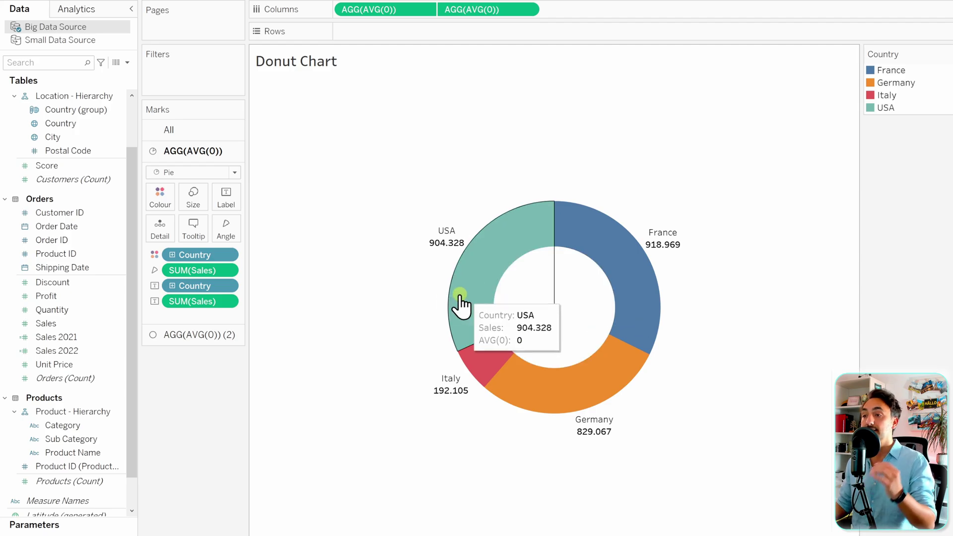
pyautogui.click(209, 335)
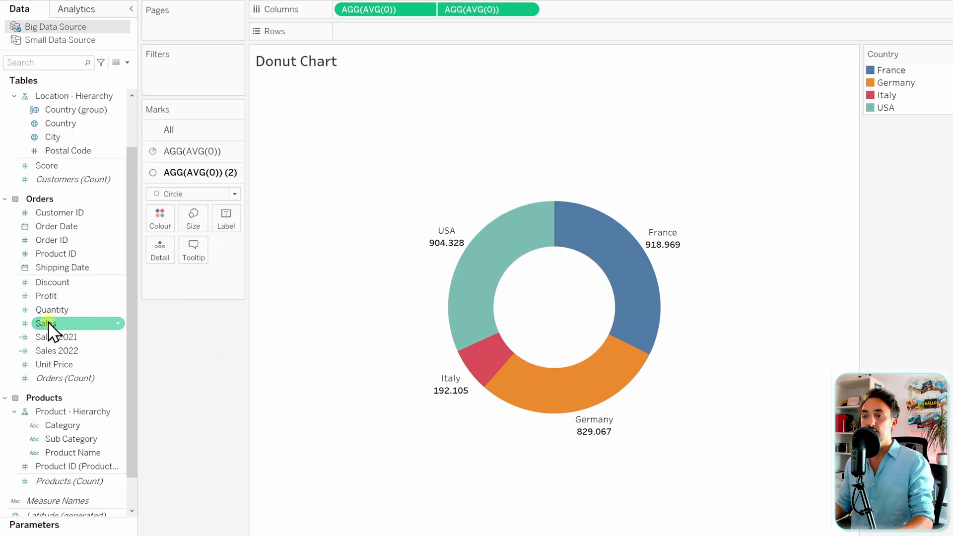
# Step: Label the centre circle with total sales 2.844.469, aligned middle centre
pyautogui.moveTo(47, 322); pyautogui.dragTo(226, 222)
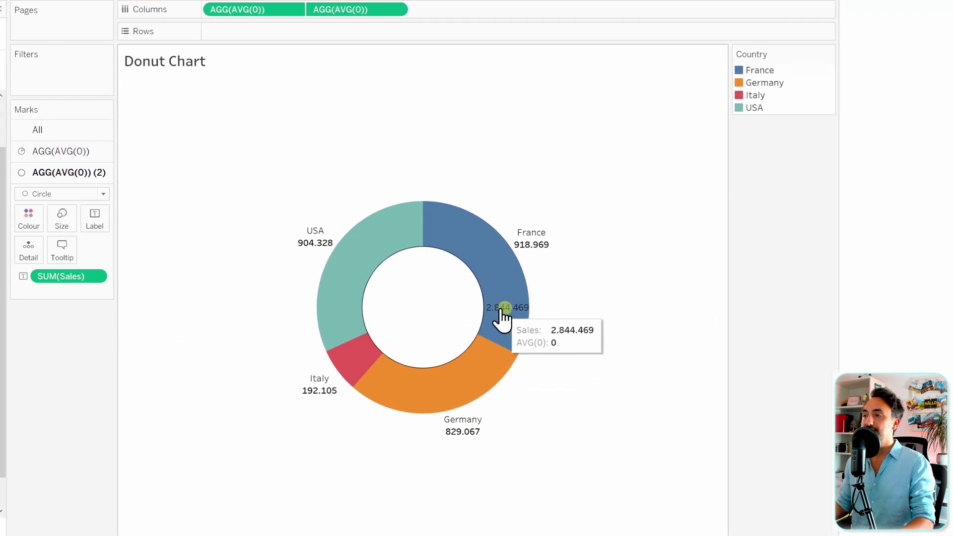
pyautogui.click(98, 221)
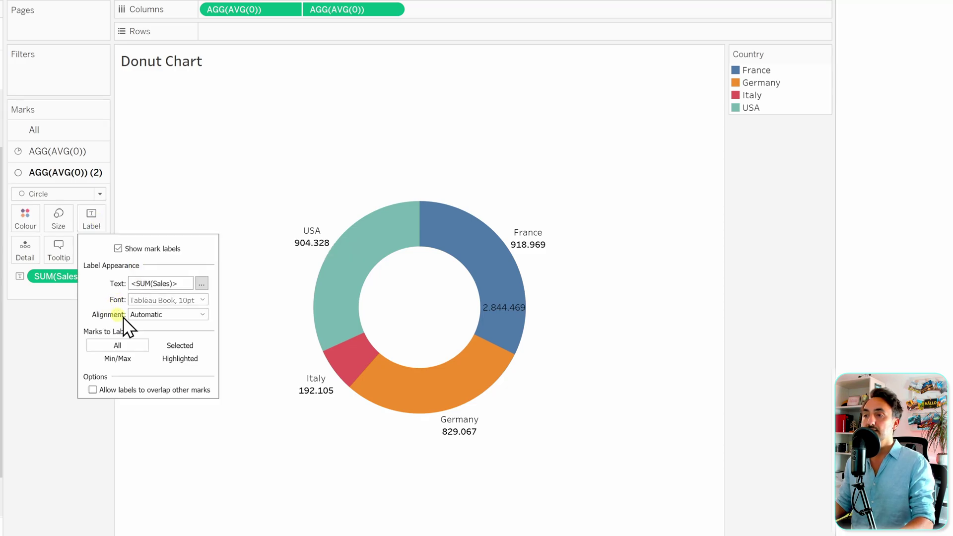
pyautogui.click(156, 314)
pyautogui.click(161, 364)
pyautogui.click(162, 415)
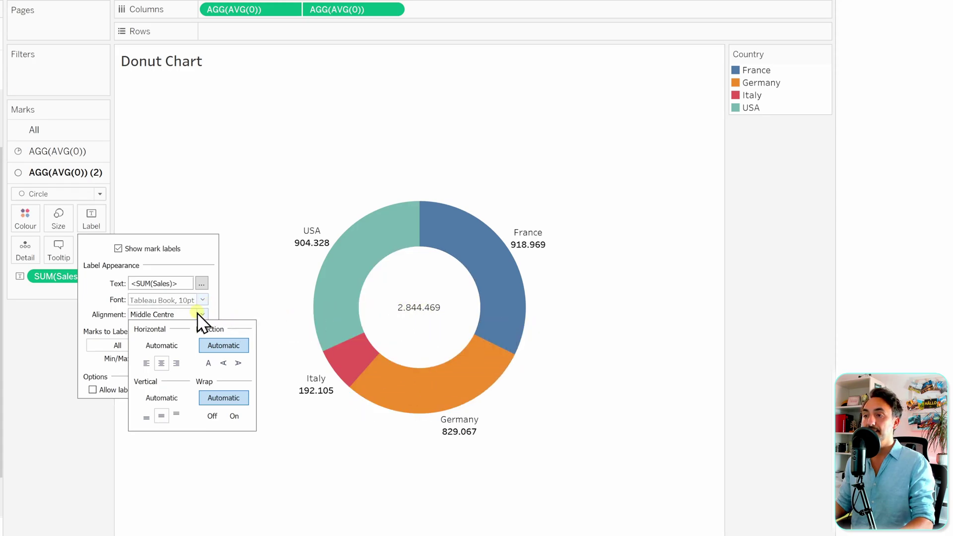
pyautogui.click(201, 263)
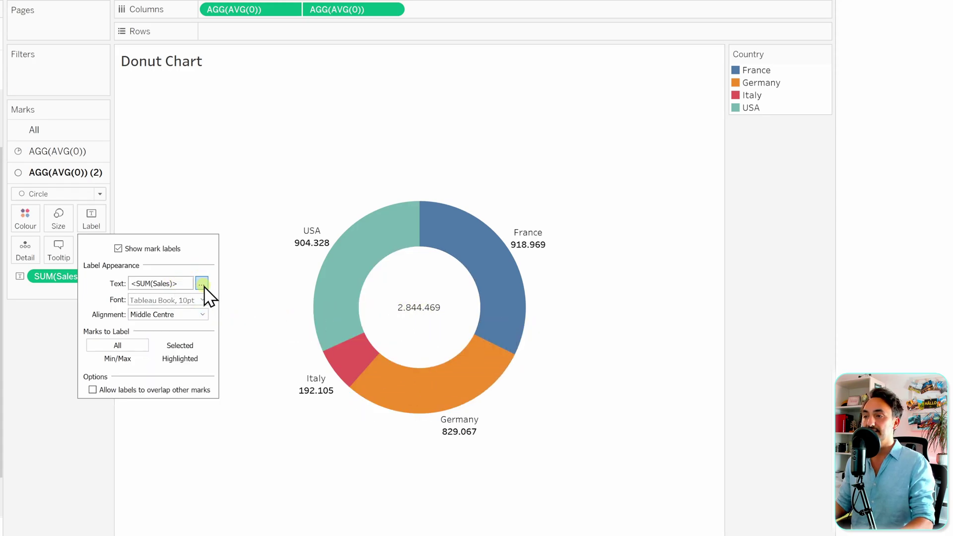
# Step: Add a 'Total Sales' line above the sales total in the centre label
pyautogui.click(202, 283)
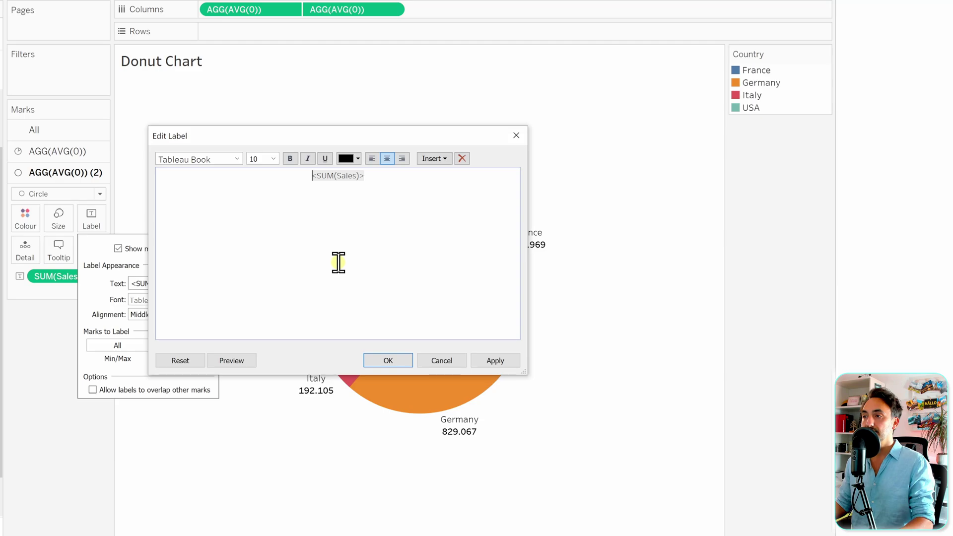
pyautogui.press('Return')
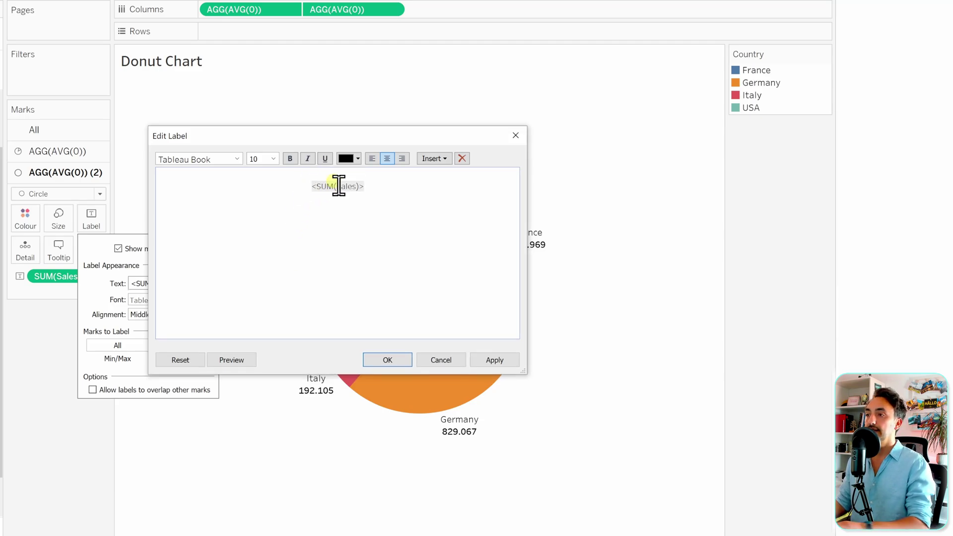
pyautogui.press('Up')
pyautogui.write('Total Sales')
# Step: Set both centre label lines to 16 point and apply the label
pyautogui.moveTo(376, 195); pyautogui.dragTo(317, 189)
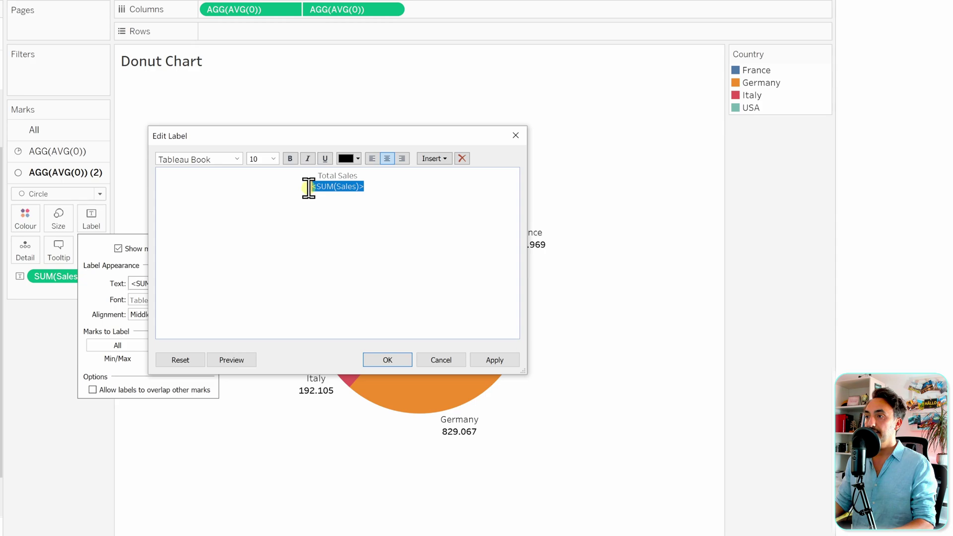
pyautogui.click(350, 204)
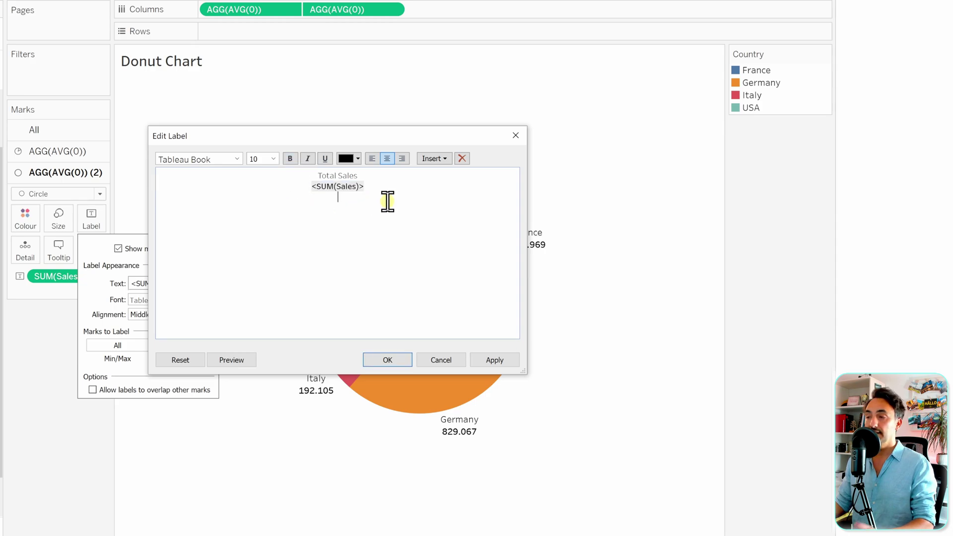
pyautogui.moveTo(358, 192); pyautogui.dragTo(295, 176)
pyautogui.click(273, 159)
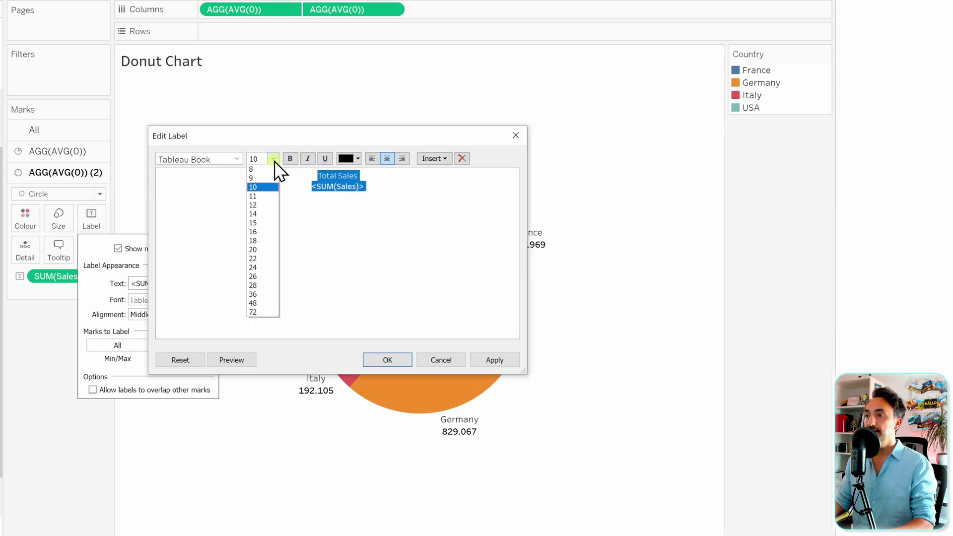
pyautogui.click(263, 231)
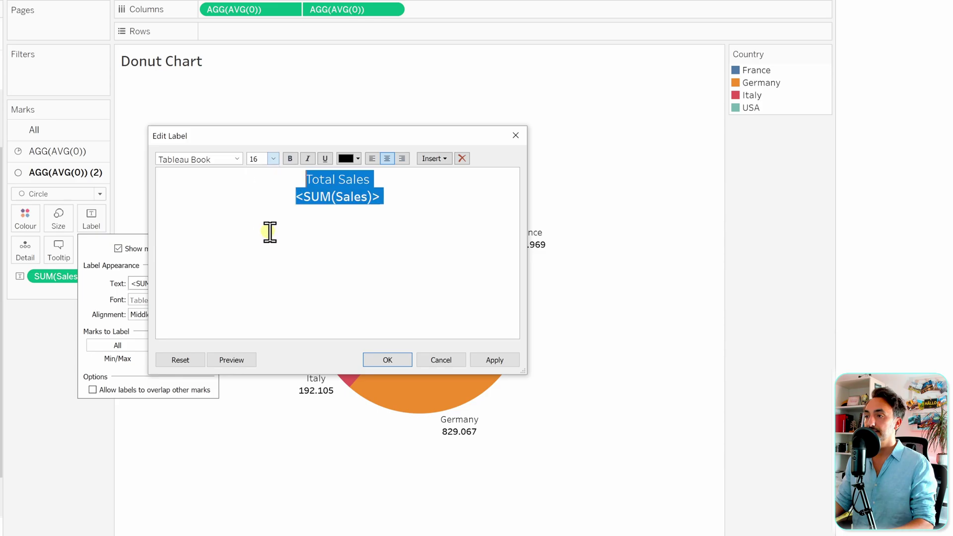
pyautogui.click(368, 364)
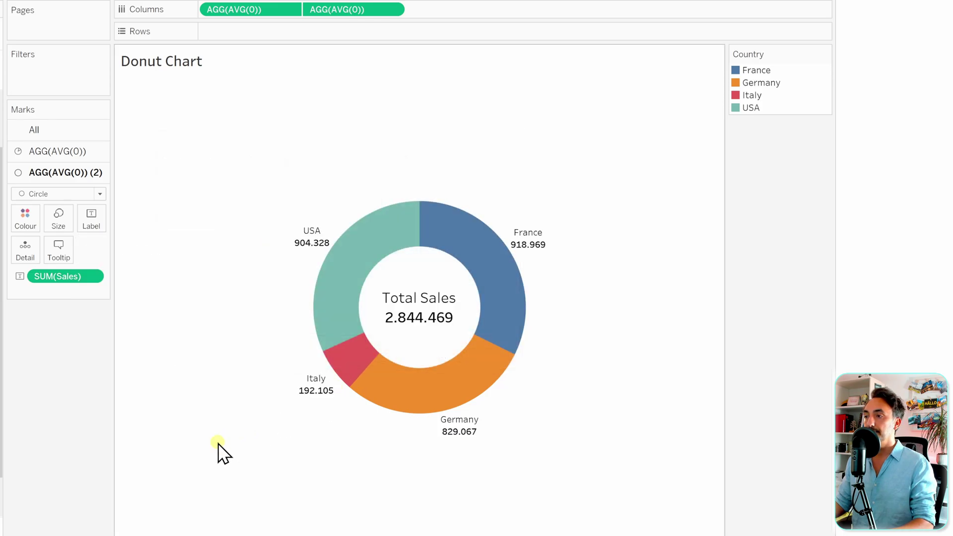